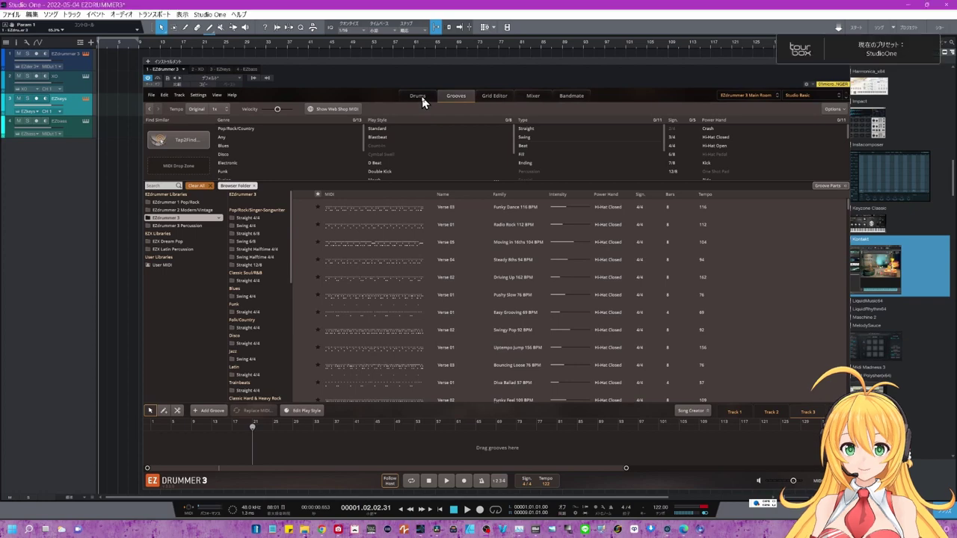
- Show the drum kit briefly, and open the Song Creator below the groove browser
{"action": "left_click", "coordinate": [423, 103]}
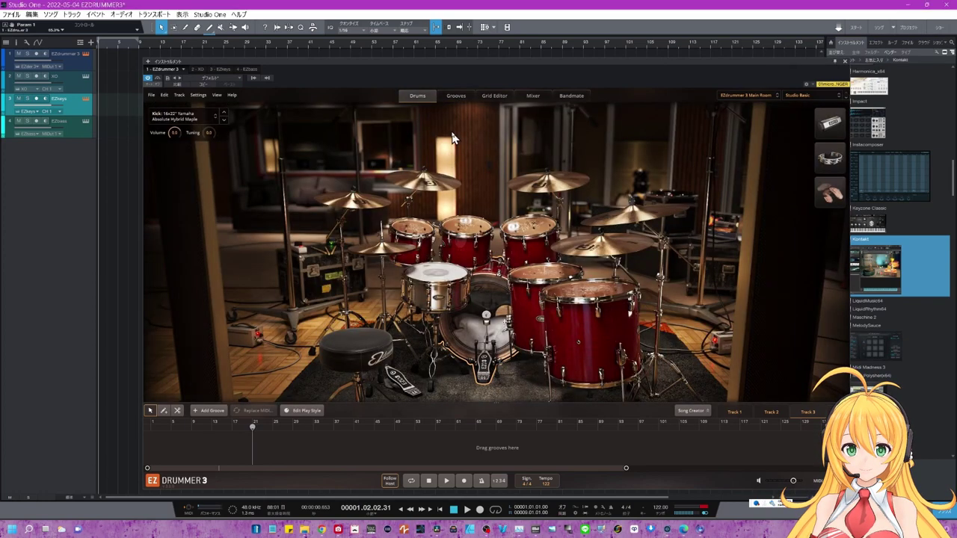
{"action": "left_click", "coordinate": [456, 96]}
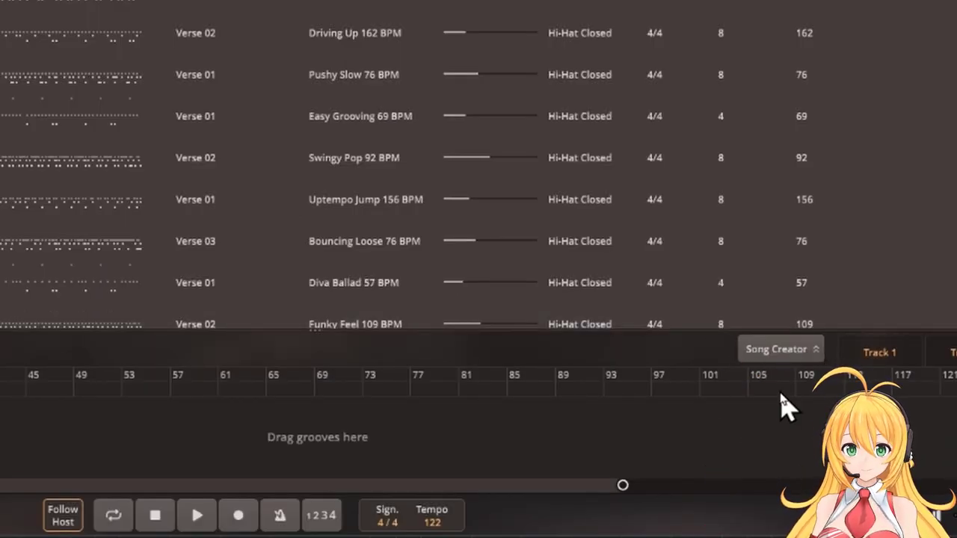
{"action": "left_click", "coordinate": [778, 355]}
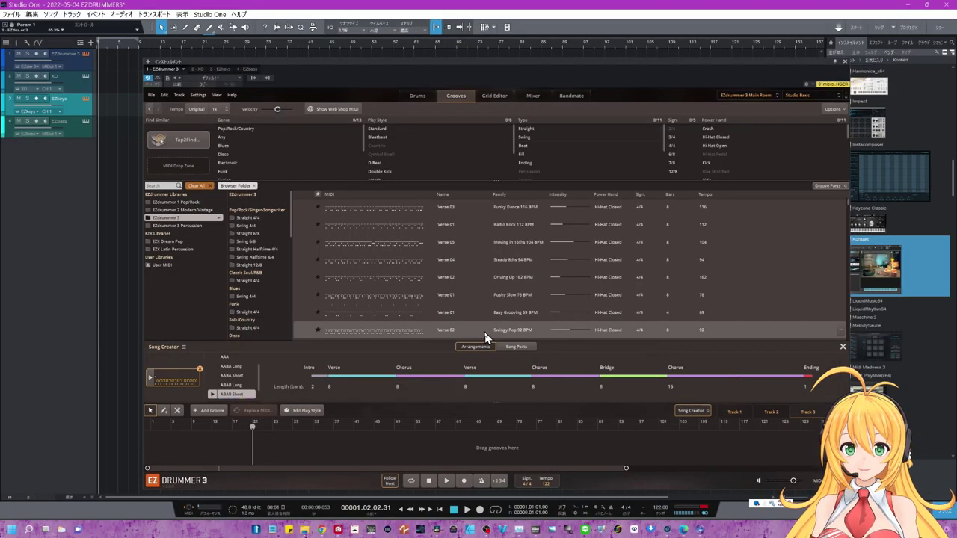
- Audition the Steady 8ths 94 BPM, Driving Up 162 BPM and Swingy Pop 92 BPM verse grooves
{"action": "left_click", "coordinate": [303, 262]}
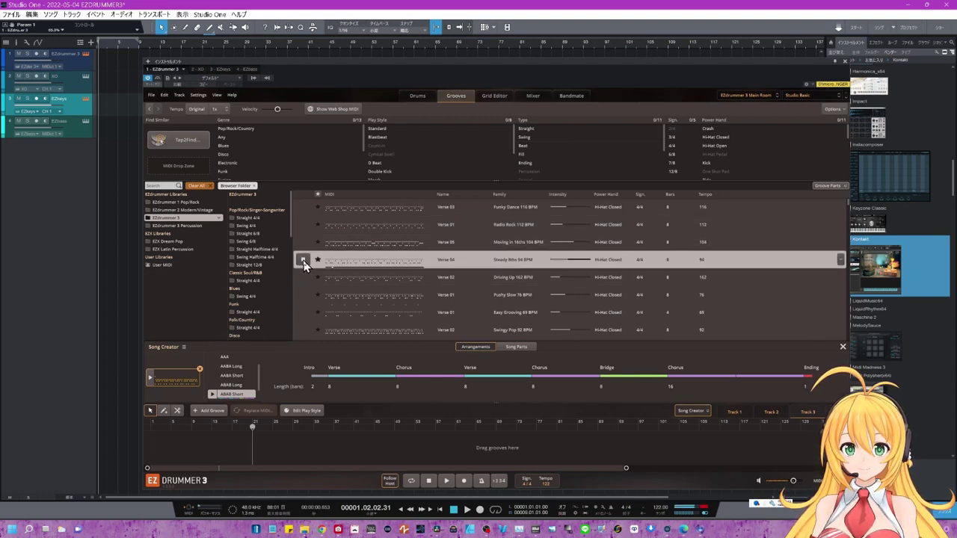
{"action": "left_click", "coordinate": [302, 278]}
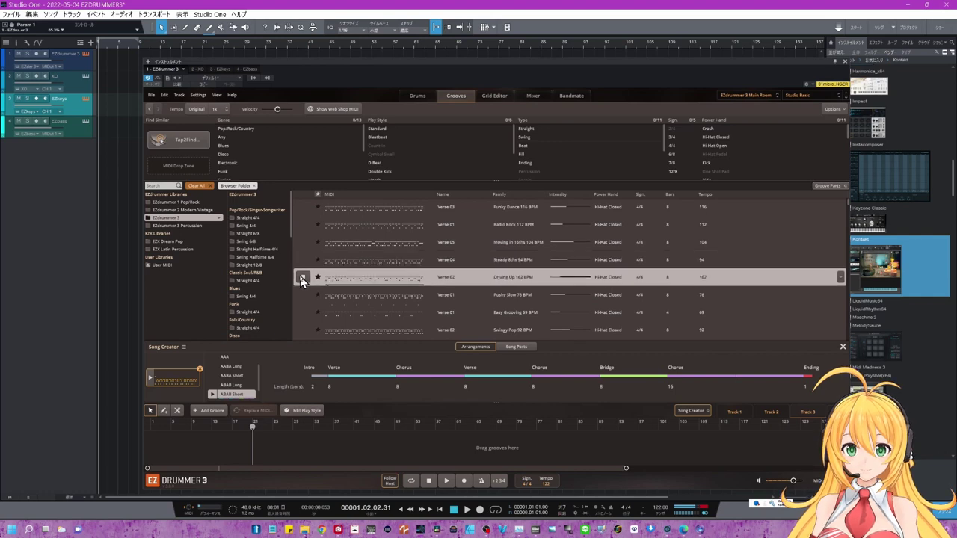
{"action": "left_click", "coordinate": [302, 331]}
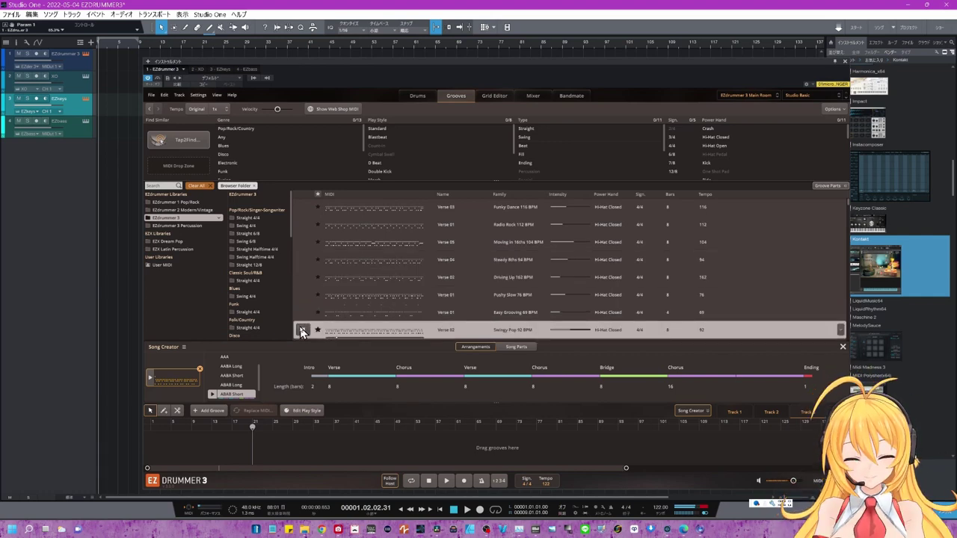
{"action": "left_click", "coordinate": [303, 334]}
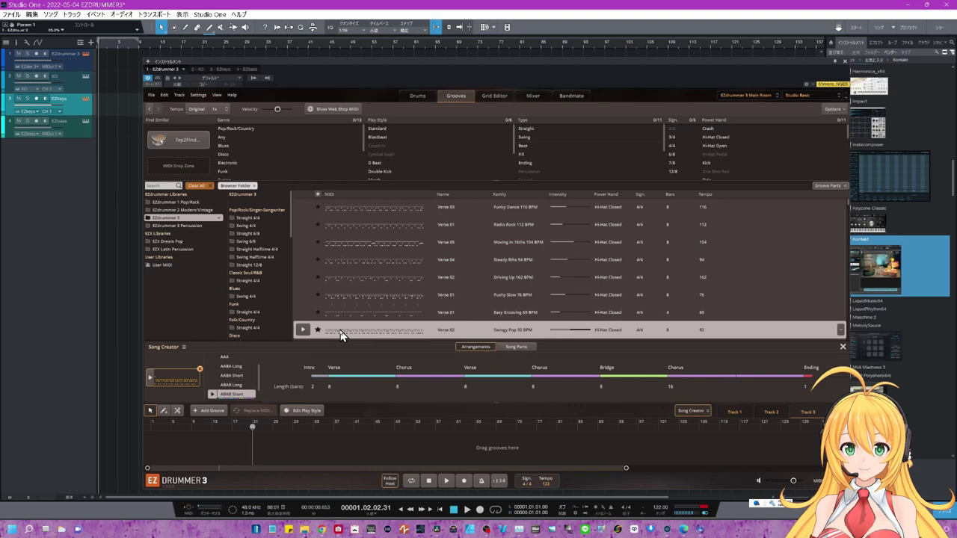
- Load the Swingy Pop 92 BPM groove into the Song Creator and place its ABAB Short arrangement at the song track's start
{"action": "left_click_drag", "start_coordinate": [340, 334], "coordinate": [174, 375]}
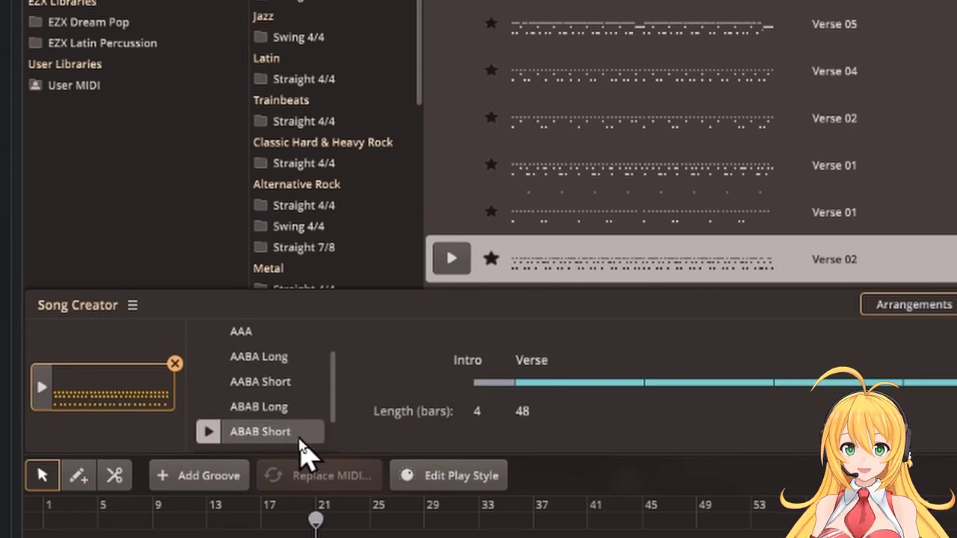
{"action": "left_click", "coordinate": [281, 434]}
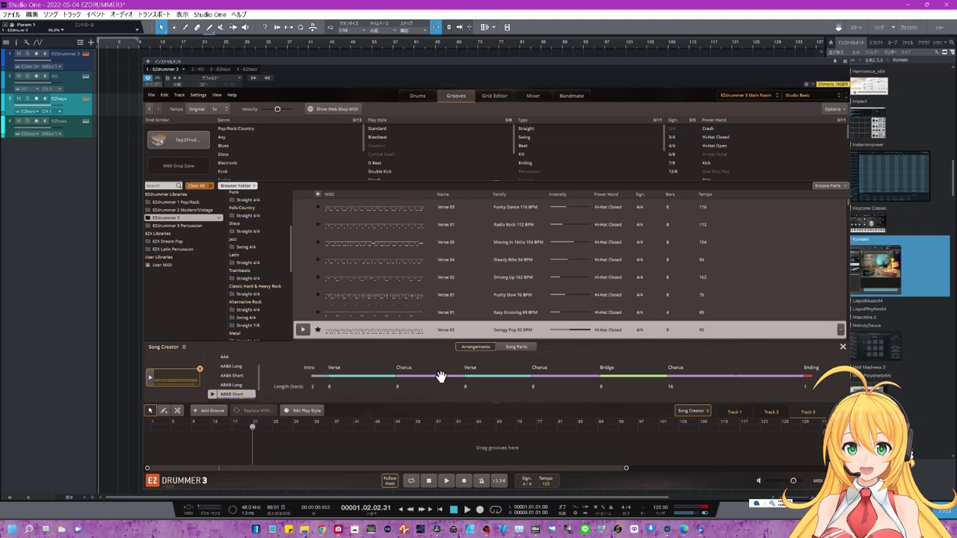
{"action": "left_click_drag", "start_coordinate": [441, 376], "coordinate": [156, 436]}
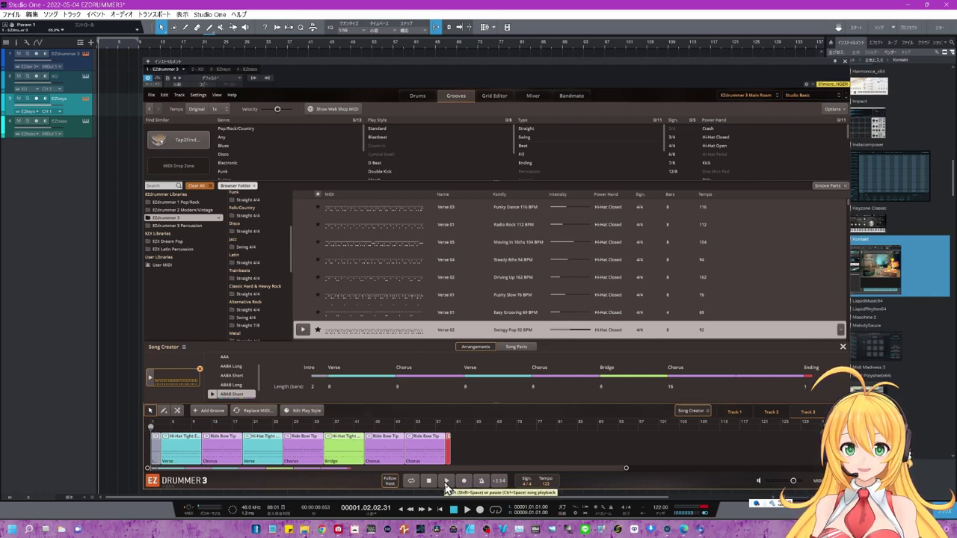
- Play the arranged song from bar 1, and also its final part from about bar 57
{"action": "left_click", "coordinate": [446, 483]}
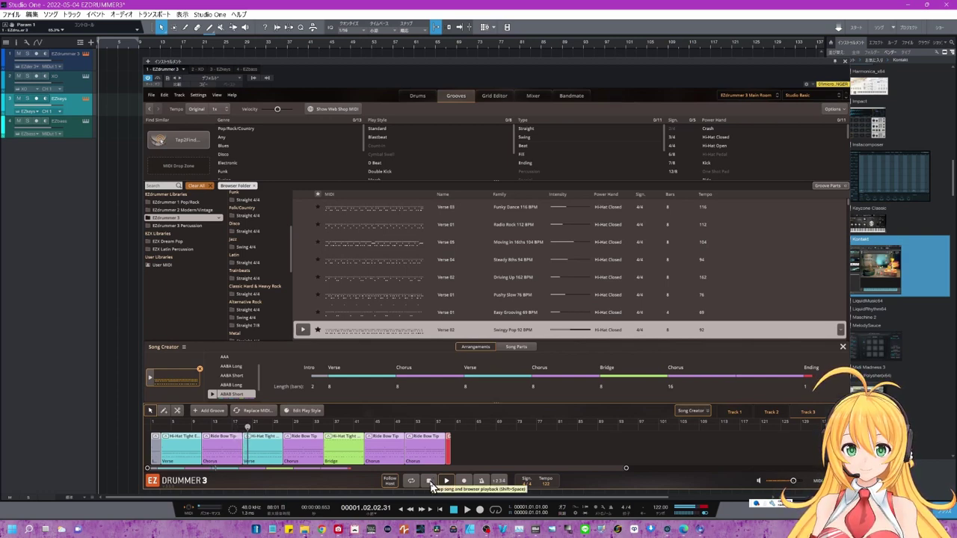
{"action": "left_click", "coordinate": [429, 482]}
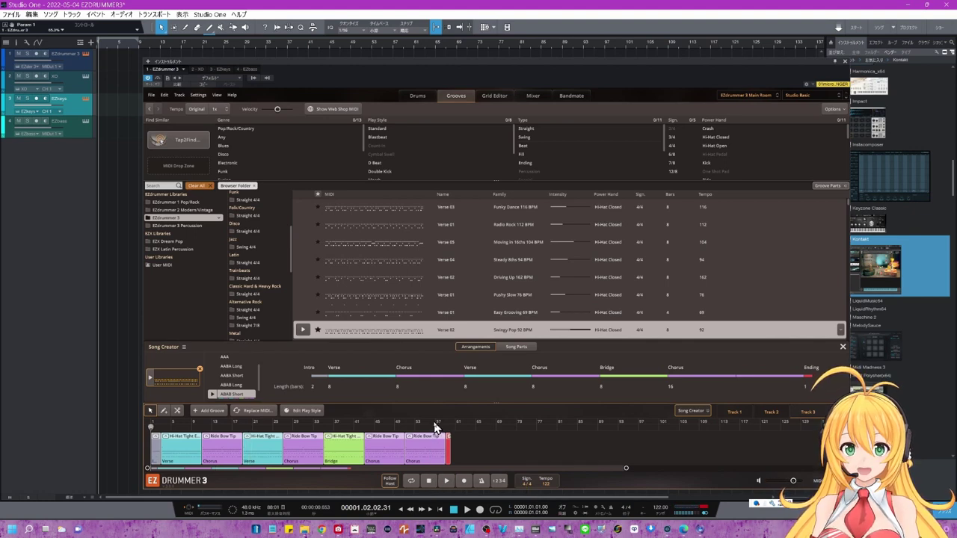
{"action": "left_click", "coordinate": [436, 423]}
{"action": "left_click", "coordinate": [447, 482]}
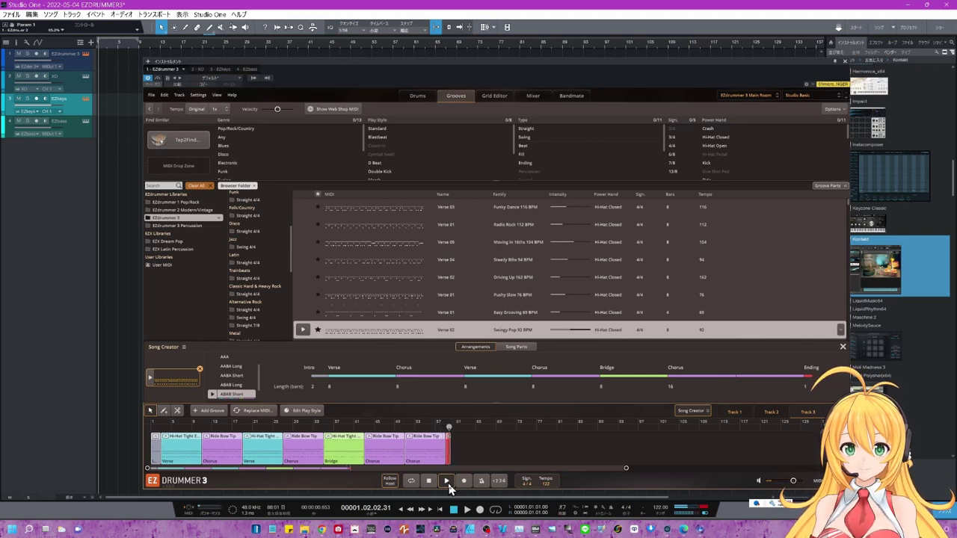
{"action": "left_click", "coordinate": [430, 483]}
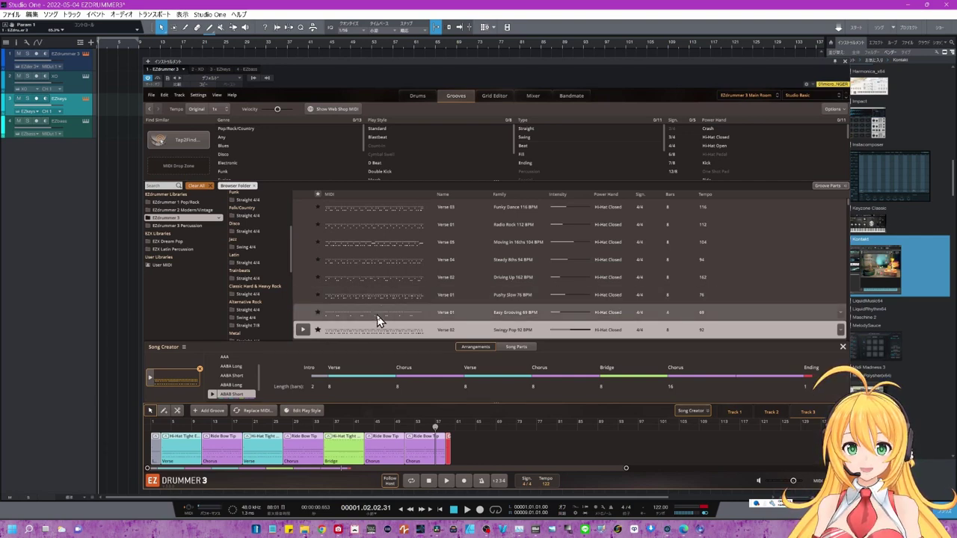
- Replace the song's Bridge block with the Bridge 5 variation from the Song Creator's song parts
{"action": "left_click", "coordinate": [516, 349]}
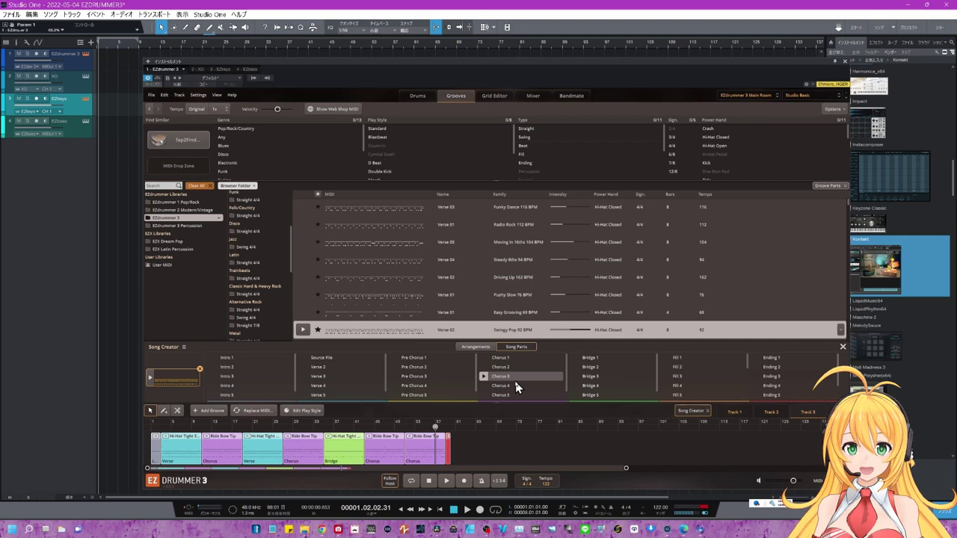
{"action": "left_click", "coordinate": [575, 367]}
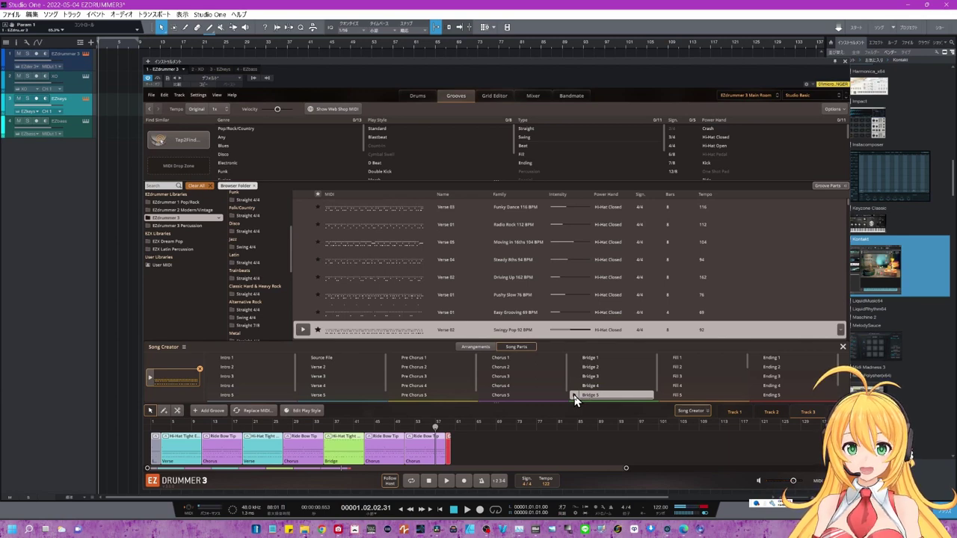
{"action": "left_click_drag", "start_coordinate": [573, 395], "coordinate": [345, 450]}
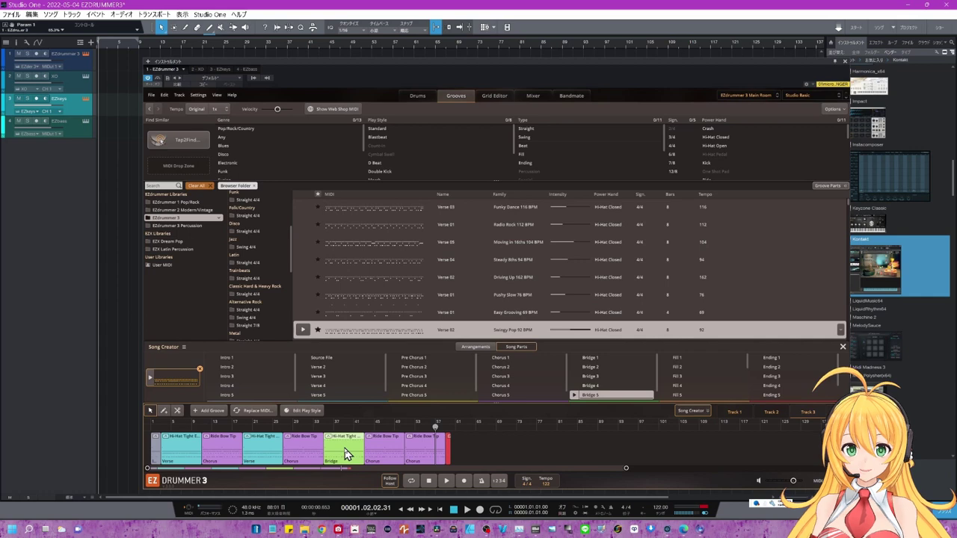
{"action": "mouse_move", "coordinate": [345, 452]}
{"action": "left_mouse_down"}
{"action": "mouse_move", "coordinate": [590, 395]}
{"action": "mouse_move", "coordinate": [346, 446]}
{"action": "mouse_move", "coordinate": [348, 465]}
{"action": "left_mouse_up"}
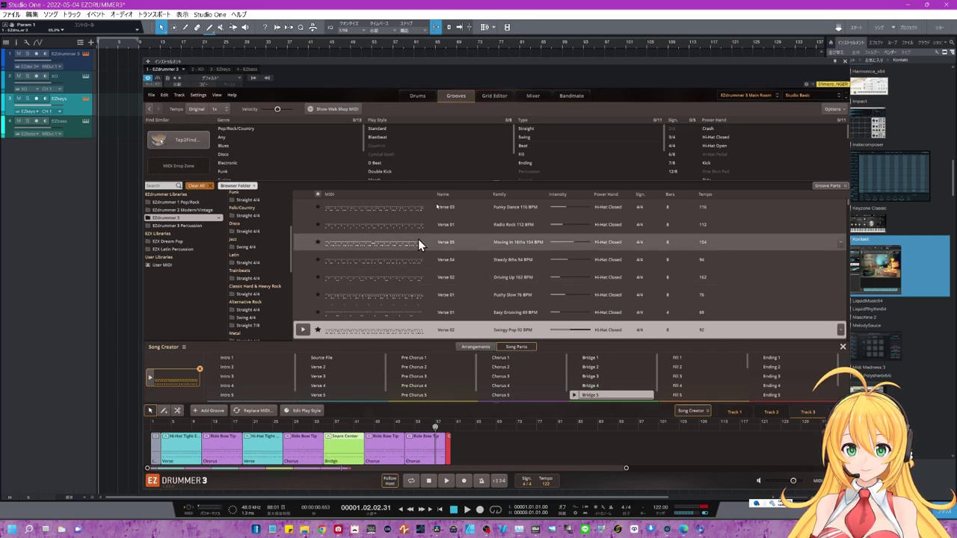
- Turn on Humanize in the Grid Editor and play back the first two bars of the song
{"action": "left_click", "coordinate": [493, 99]}
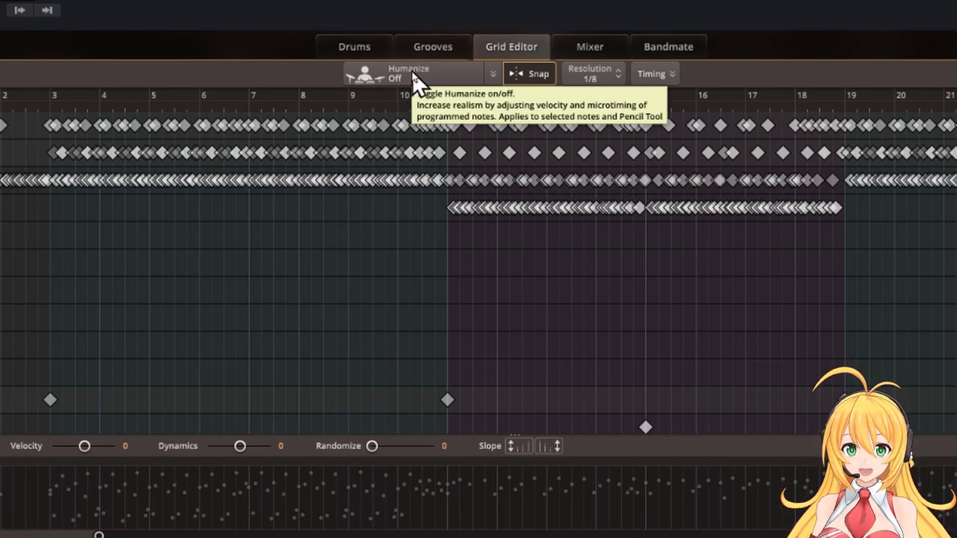
{"action": "left_click", "coordinate": [412, 71]}
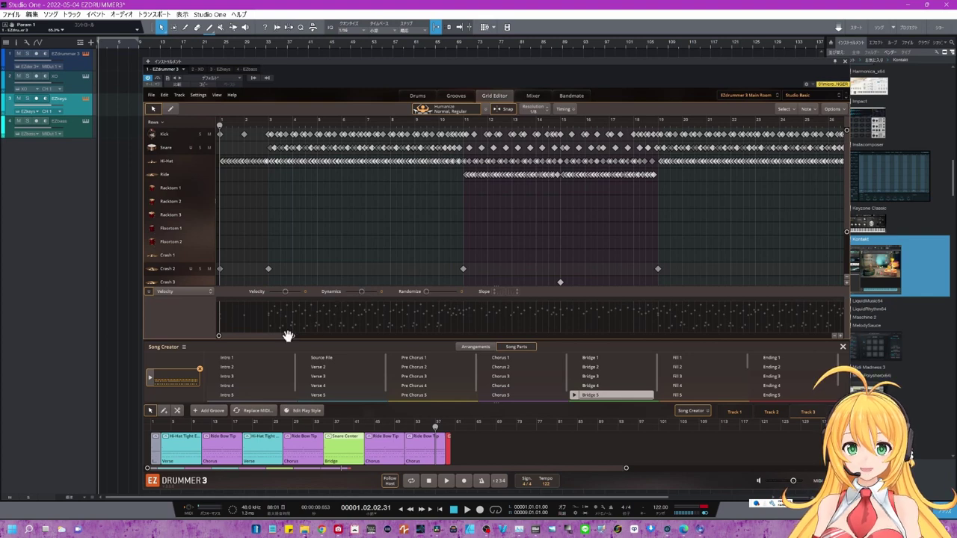
{"action": "left_click_drag", "start_coordinate": [294, 336], "coordinate": [364, 240]}
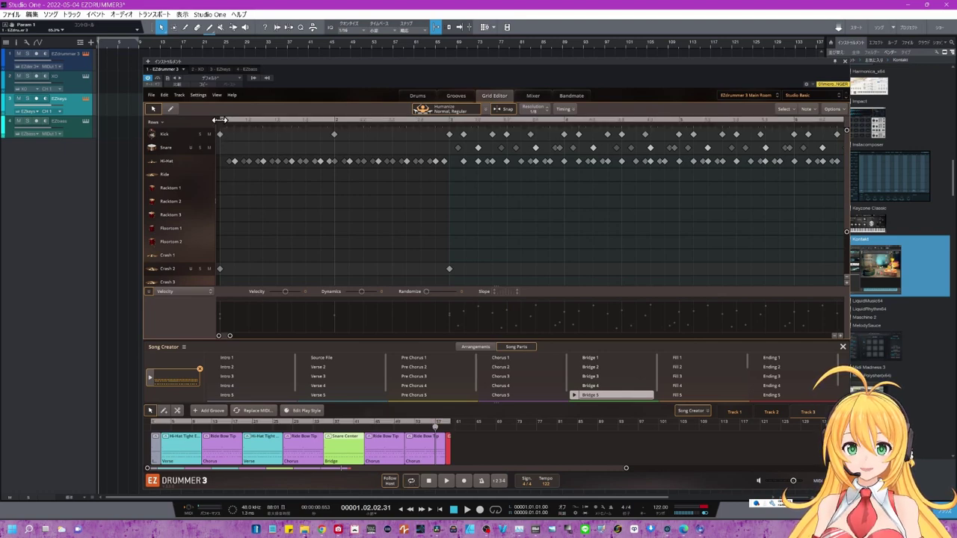
{"action": "left_click", "coordinate": [448, 482]}
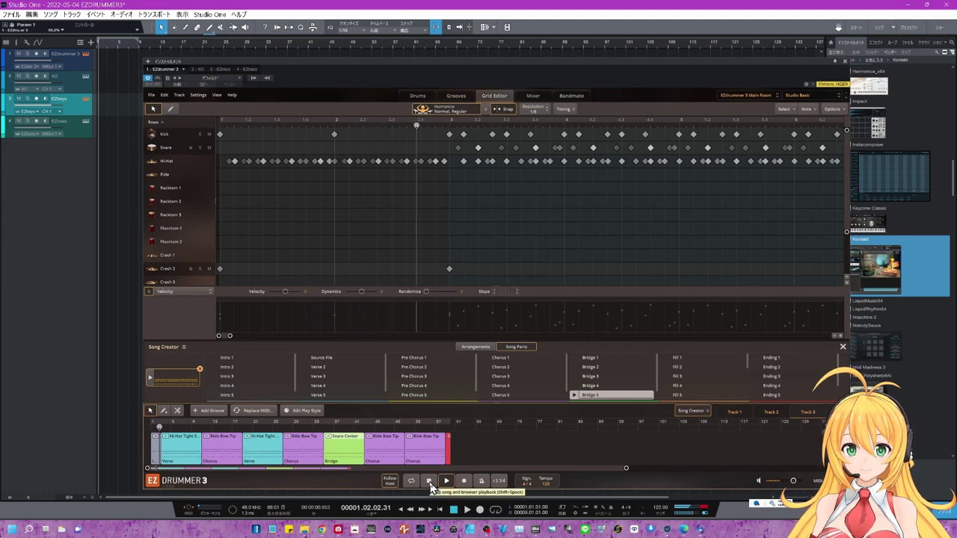
{"action": "left_click", "coordinate": [430, 482]}
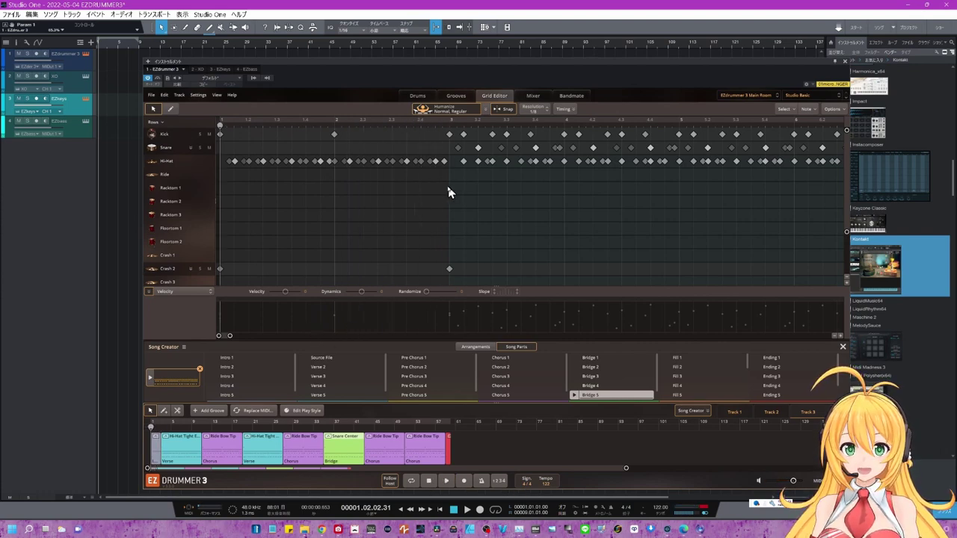
- Set the dynamics of the hi-hat notes in the first two bars to -13 and listen to them
{"action": "left_click_drag", "start_coordinate": [445, 186], "coordinate": [227, 153]}
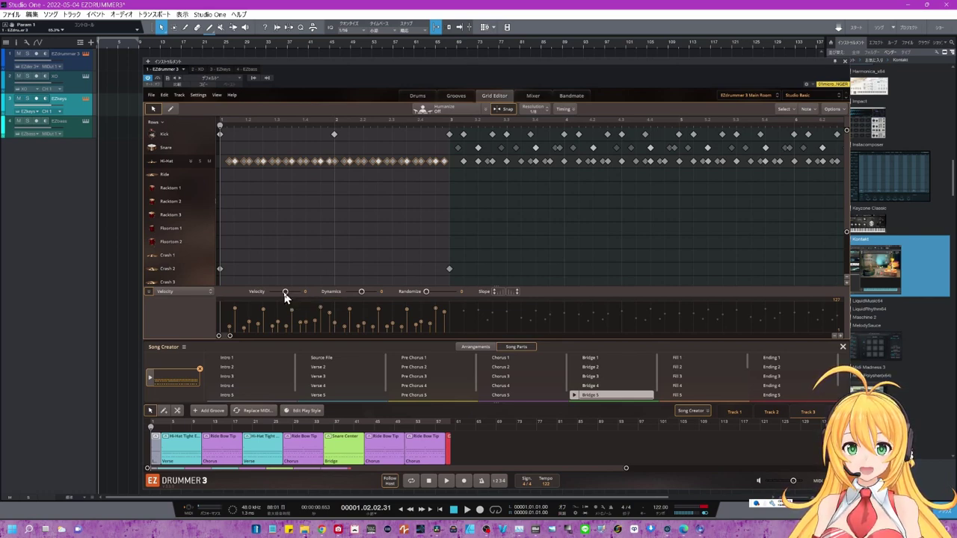
{"action": "left_click_drag", "start_coordinate": [284, 293], "coordinate": [283, 303]}
{"action": "left_click_drag", "start_coordinate": [361, 295], "coordinate": [358, 298]}
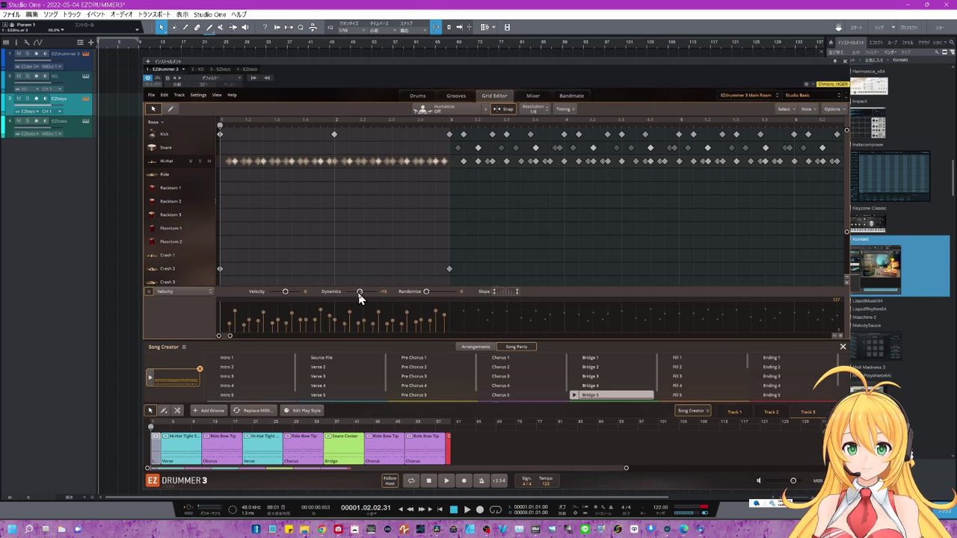
{"action": "left_click", "coordinate": [448, 483]}
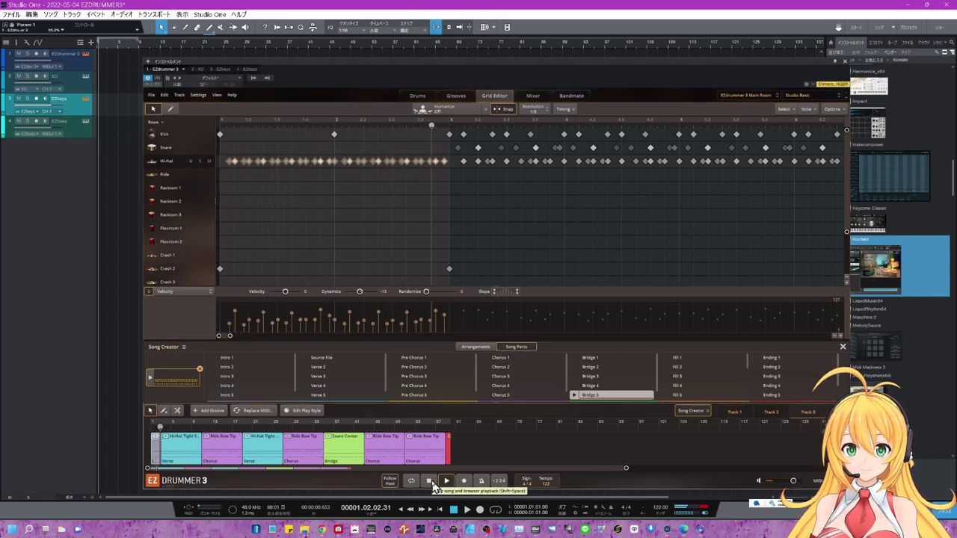
{"action": "left_click", "coordinate": [430, 483]}
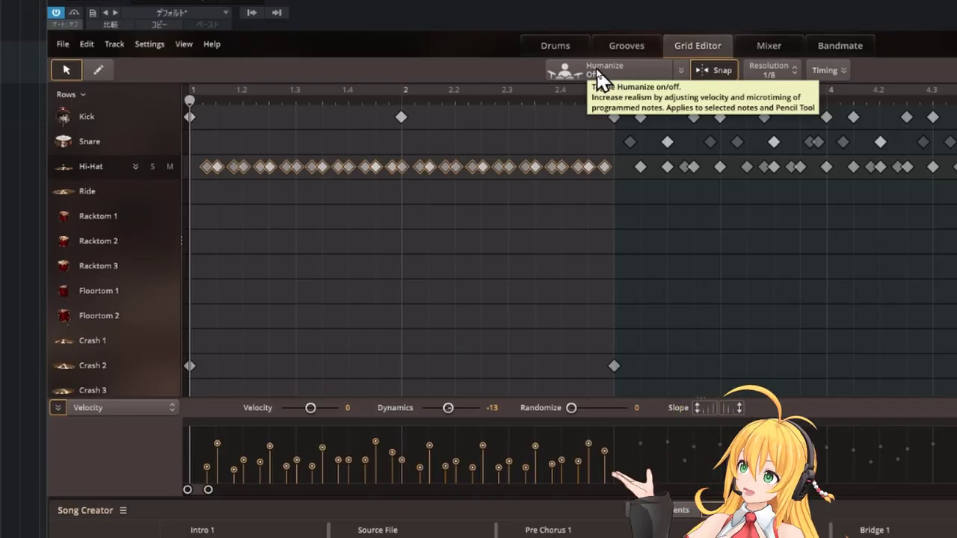
- Apply Humanize (Normal, Regular) to the selected hi-hat notes and play the intro
{"action": "left_click", "coordinate": [598, 75]}
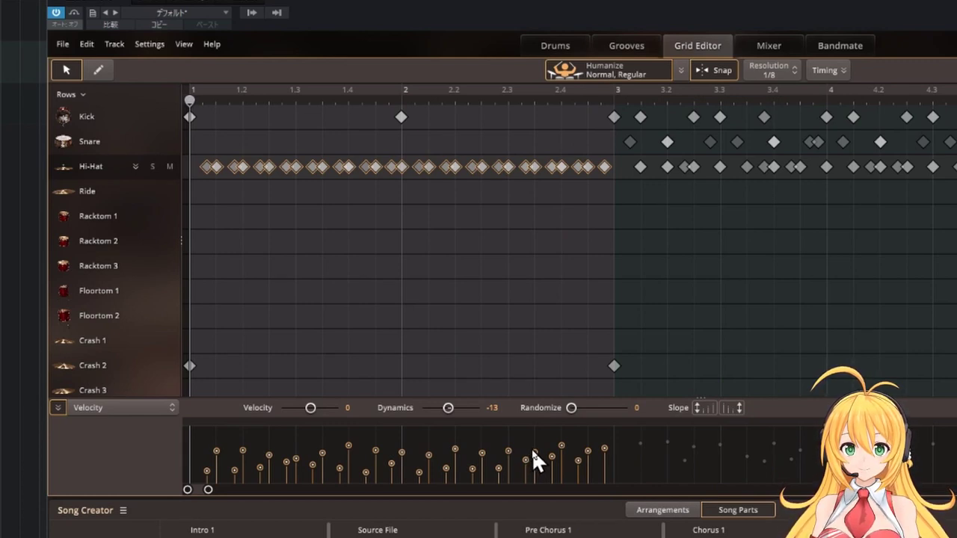
{"action": "key", "text": "space"}
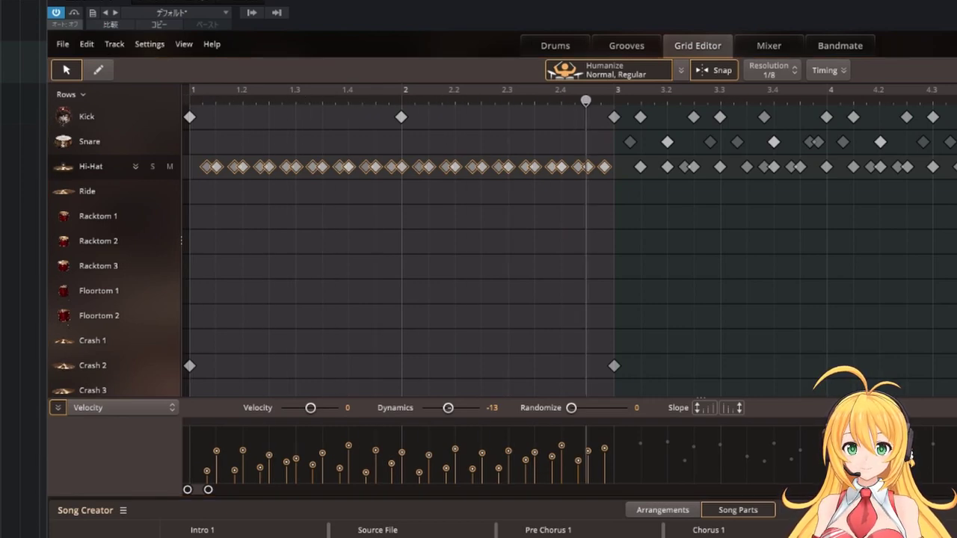
{"action": "key", "text": "space"}
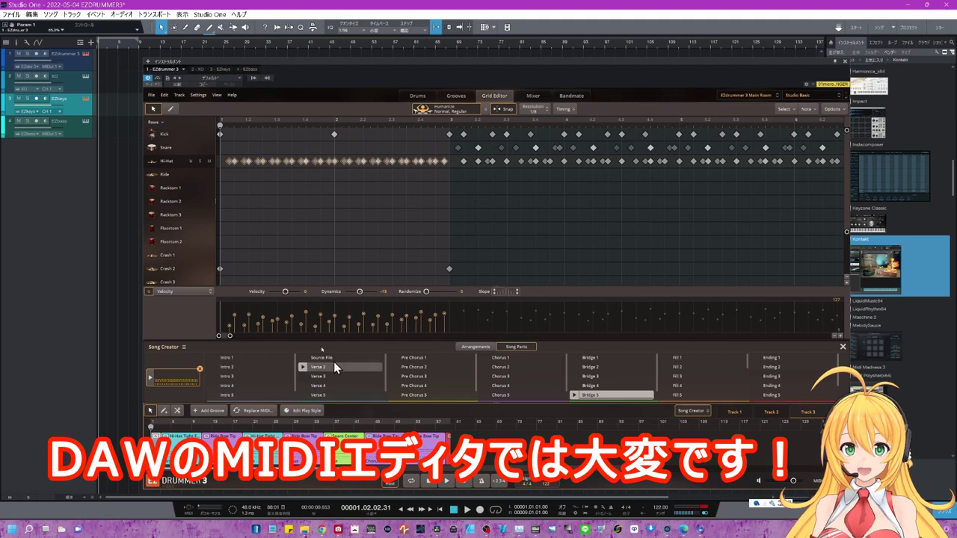
- Set the selected hi-hat notes' velocity to 25 and dynamics to 12, and listen to the intro
{"action": "left_click_drag", "start_coordinate": [284, 295], "coordinate": [288, 299]}
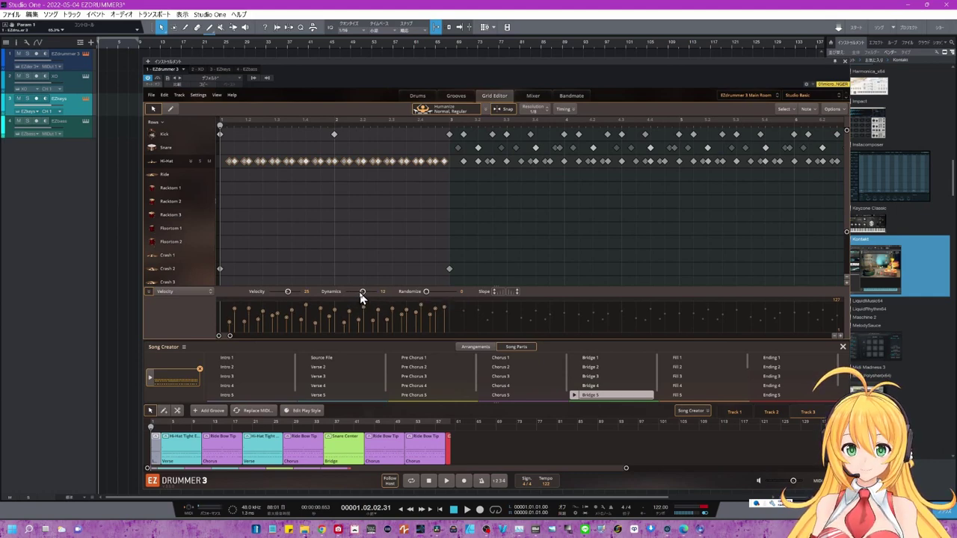
{"action": "left_click", "coordinate": [446, 482]}
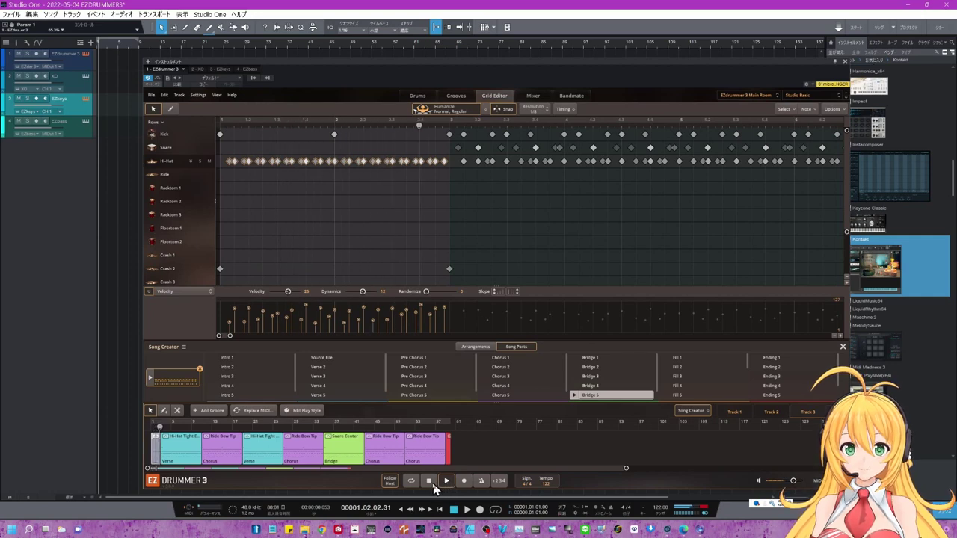
{"action": "left_click", "coordinate": [429, 483]}
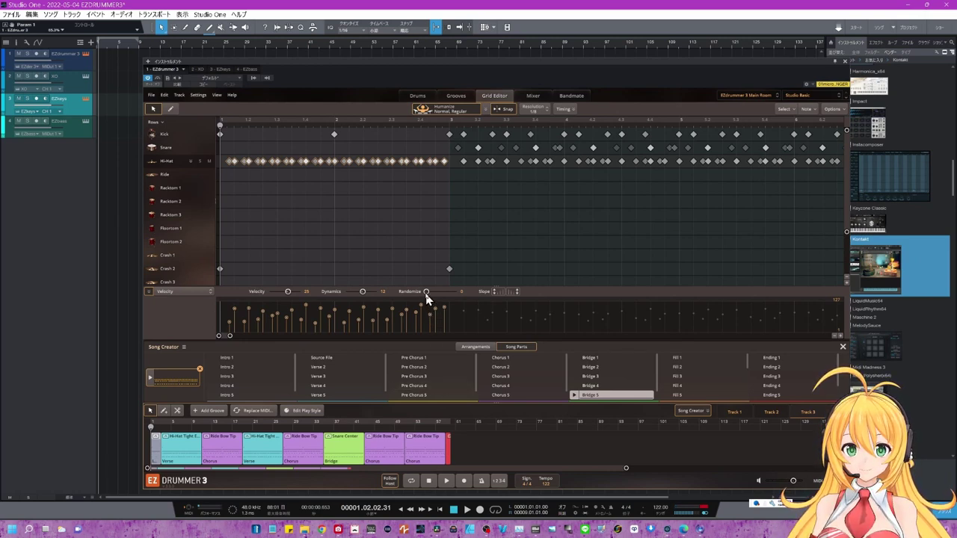
- Set the selected hi-hat notes' randomize amount to 35 and compare the intro with Humanize on and off
{"action": "left_click_drag", "start_coordinate": [427, 297], "coordinate": [435, 298]}
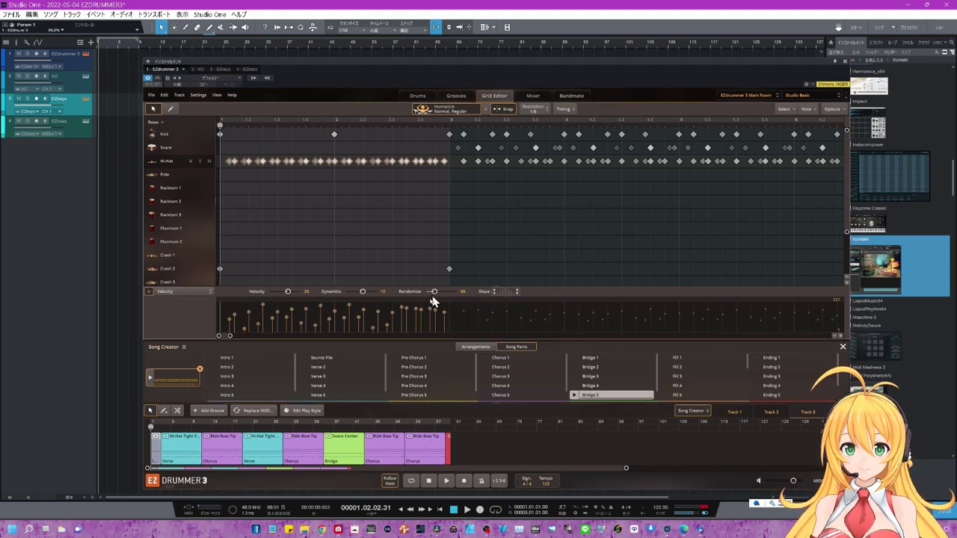
{"action": "left_click", "coordinate": [447, 481]}
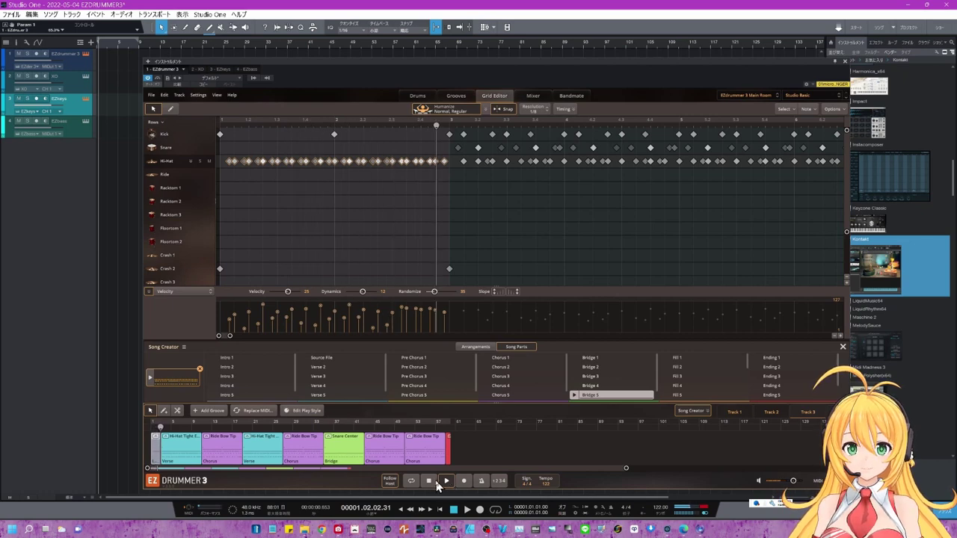
{"action": "left_click", "coordinate": [427, 482]}
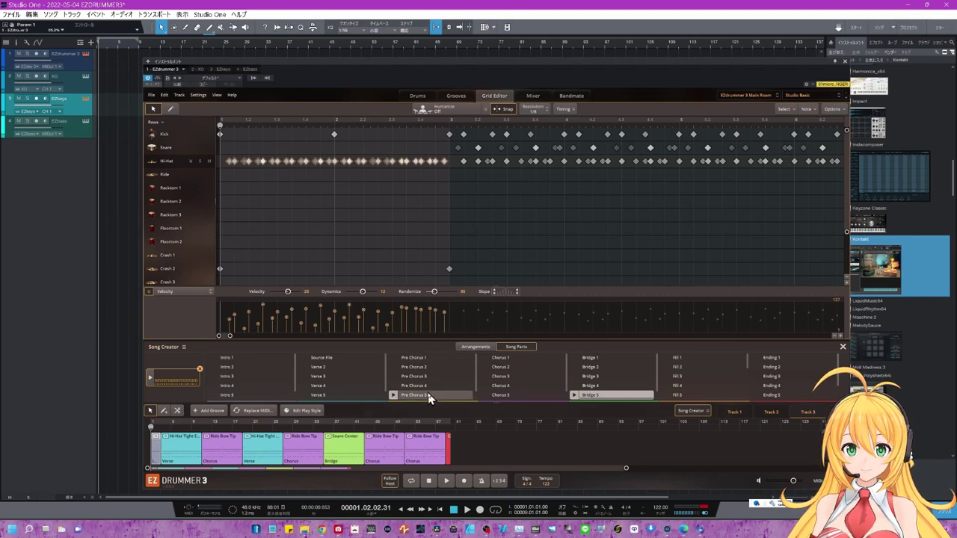
{"action": "left_click", "coordinate": [446, 481]}
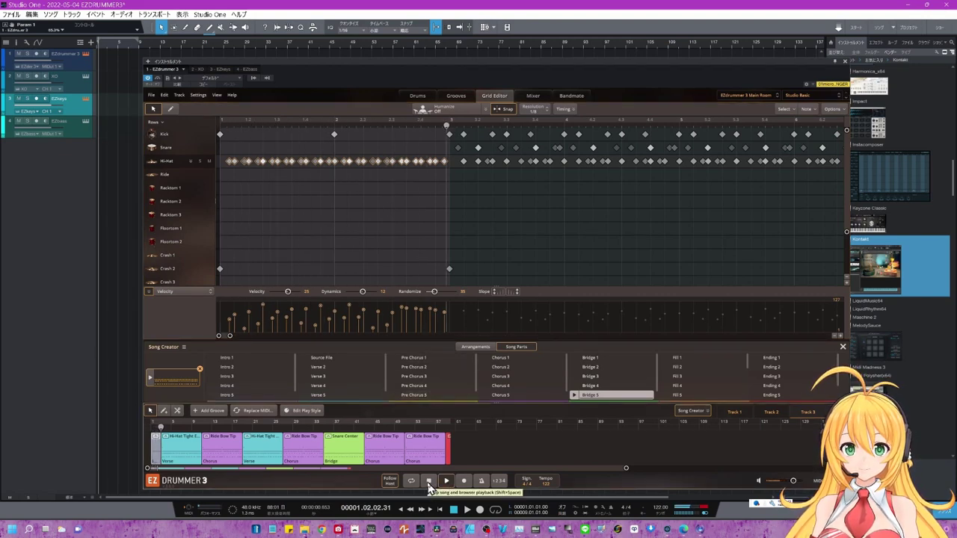
{"action": "left_click", "coordinate": [429, 483]}
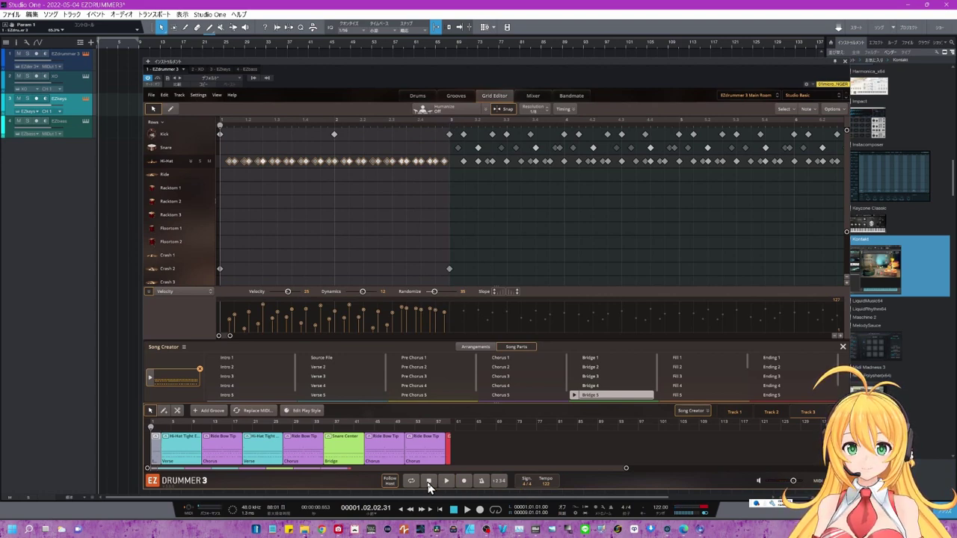
- Reset the hi-hat notes' velocity, dynamics and randomize to 0 and play the intro with Humanize off
{"action": "double_click", "coordinate": [435, 293]}
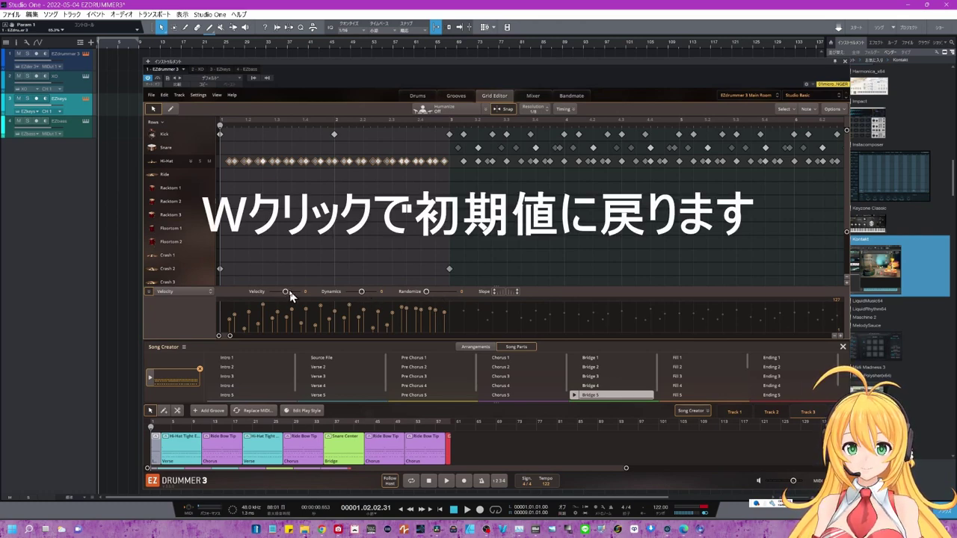
{"action": "left_click", "coordinate": [447, 483]}
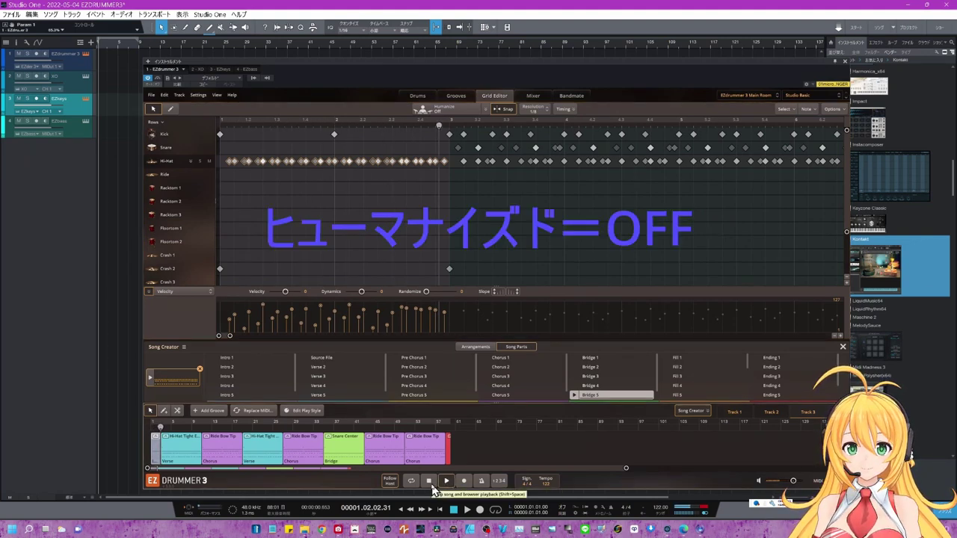
{"action": "left_click", "coordinate": [432, 488]}
- Turn Humanize (Normal, Regular) back on for the hi-hat notes and listen to the intro for comparison
{"action": "left_click", "coordinate": [446, 112]}
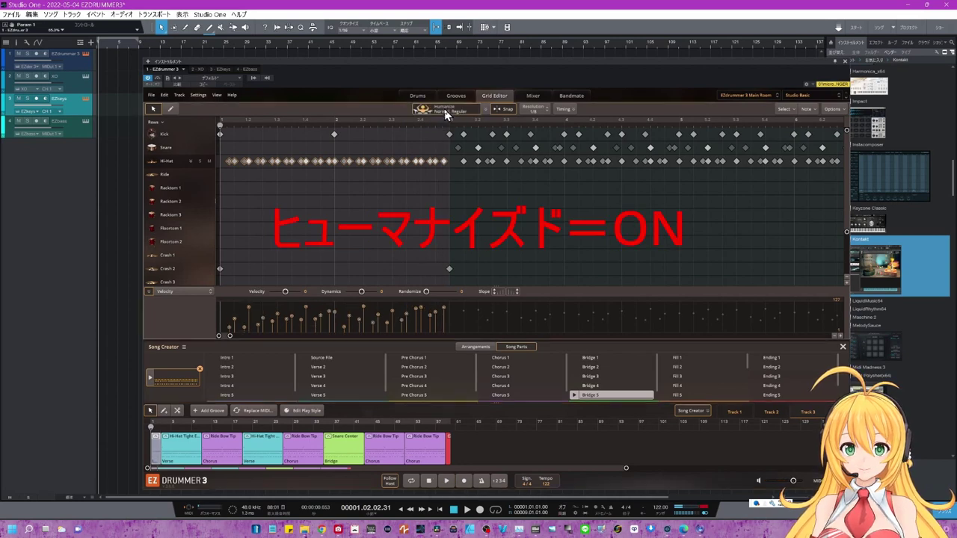
{"action": "left_click", "coordinate": [447, 482]}
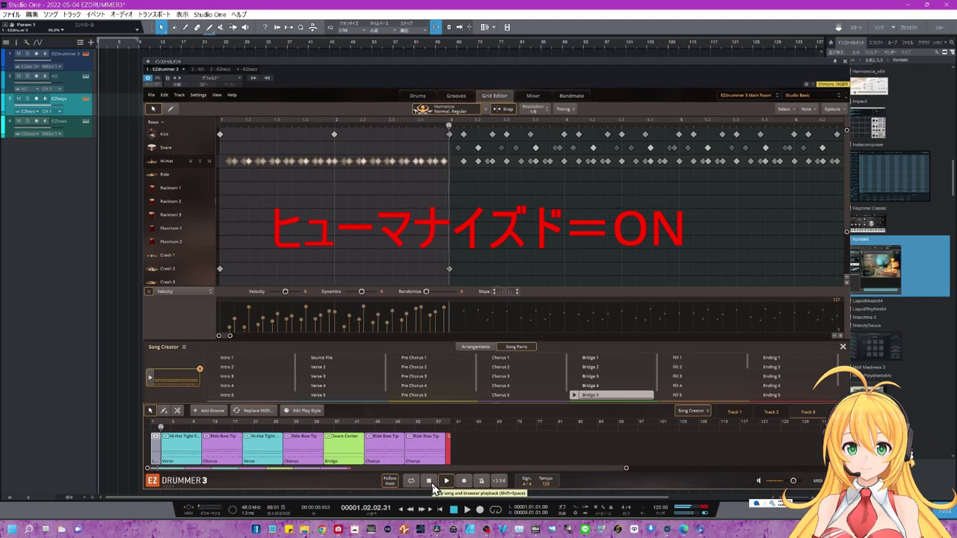
{"action": "left_click", "coordinate": [433, 486]}
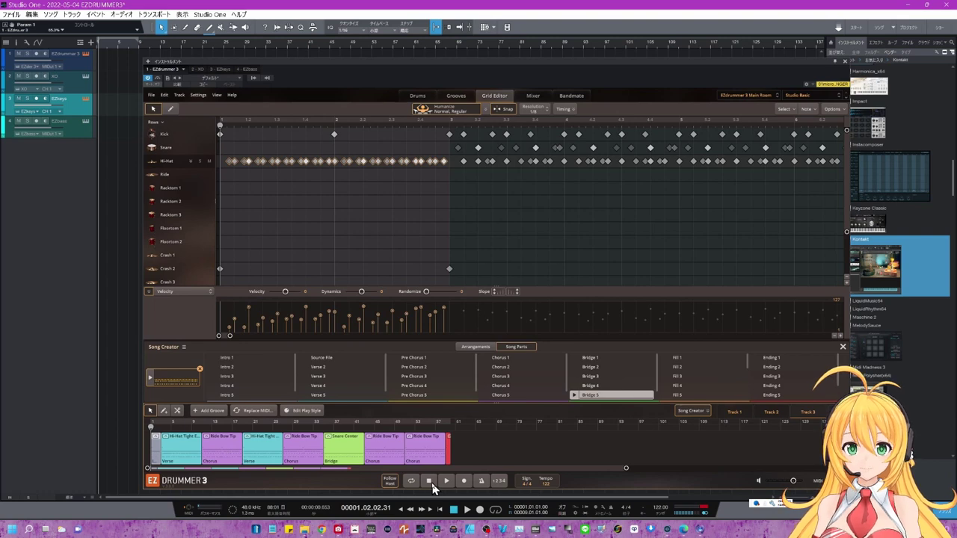
- Draw one note each on Racktom 2 at 2.4, Racktom 1 an eighth after it and Racktom 3 at bar 3, and play the intro
{"action": "left_click", "coordinate": [171, 109]}
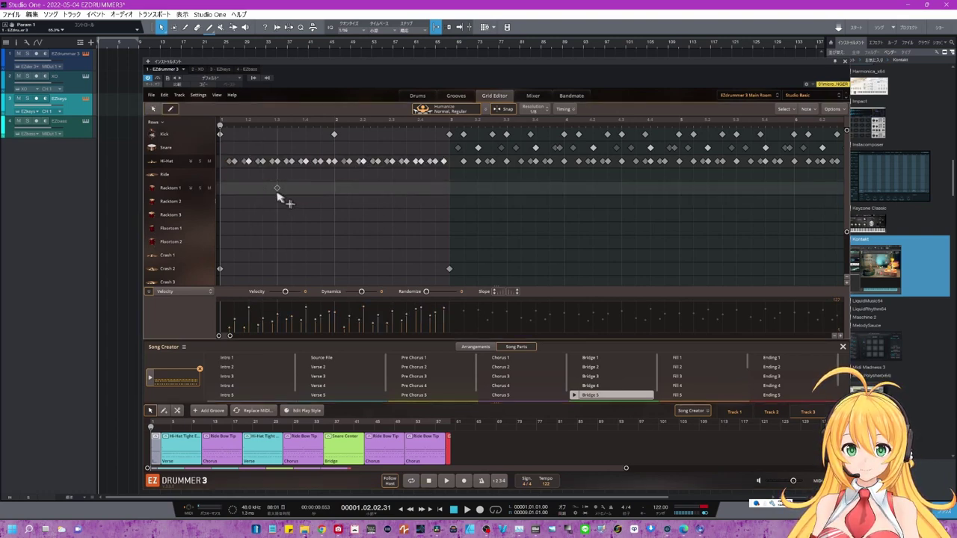
{"action": "left_click", "coordinate": [334, 228]}
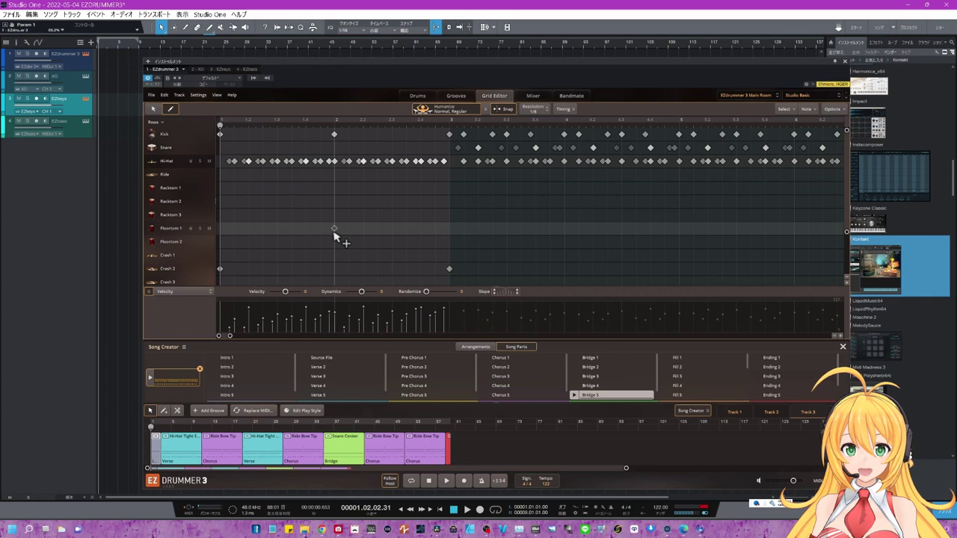
{"action": "left_click", "coordinate": [421, 201]}
{"action": "left_click", "coordinate": [434, 194]}
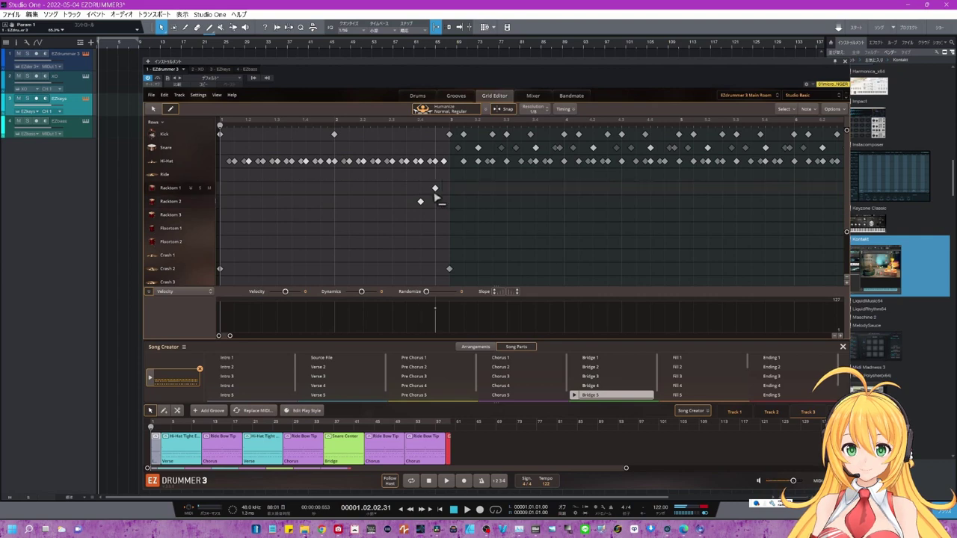
{"action": "left_click", "coordinate": [449, 215]}
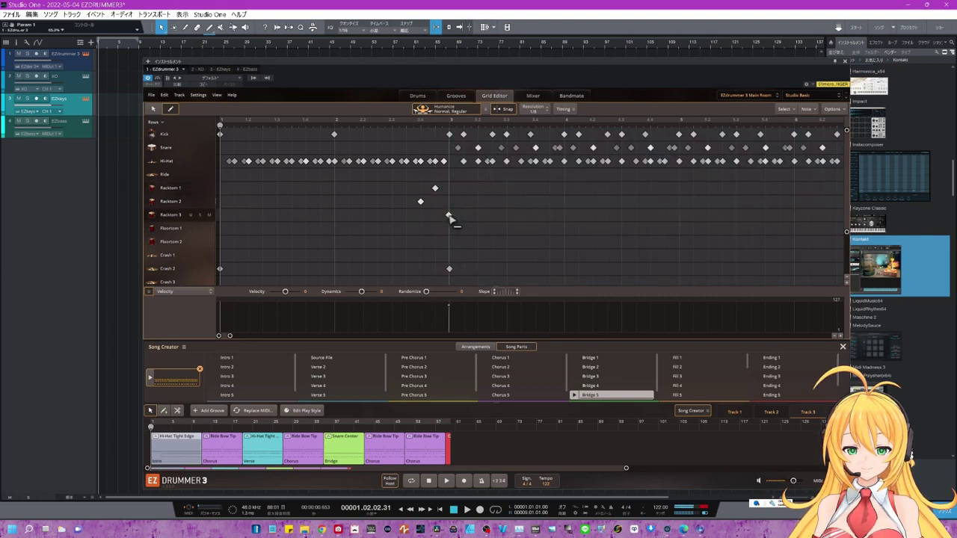
{"action": "left_click", "coordinate": [446, 480]}
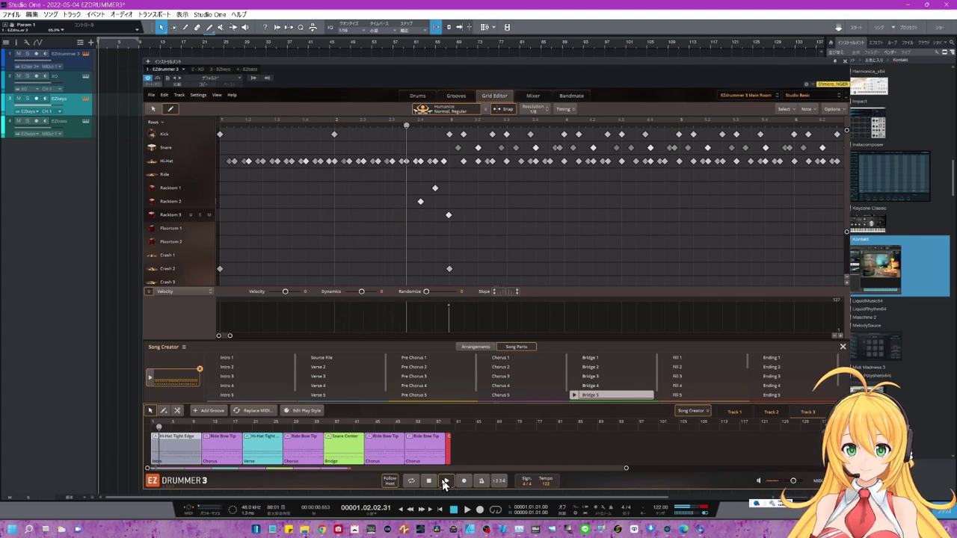
{"action": "left_click", "coordinate": [430, 483]}
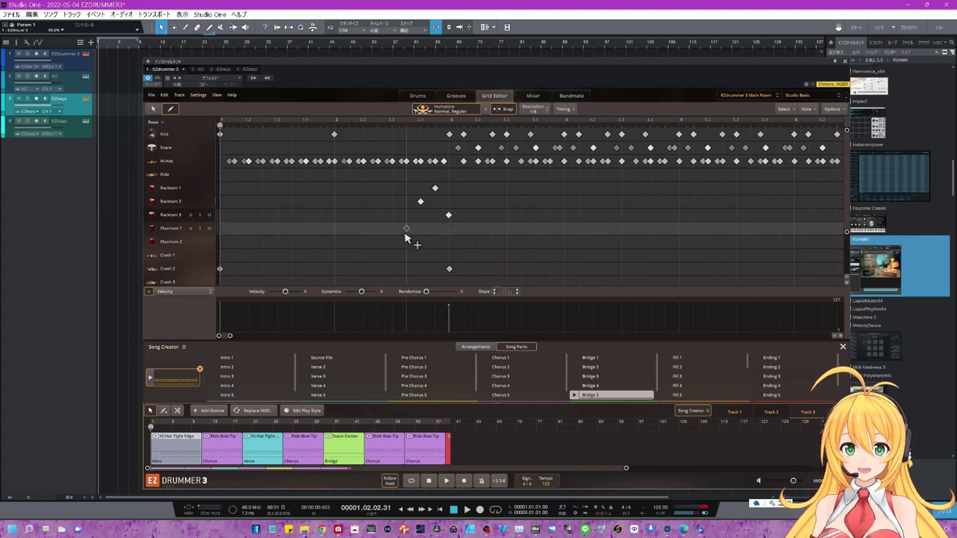
- Erase the three notes drawn on Racktom 2, Racktom 1 and Racktom 3
{"action": "left_click", "coordinate": [421, 202]}
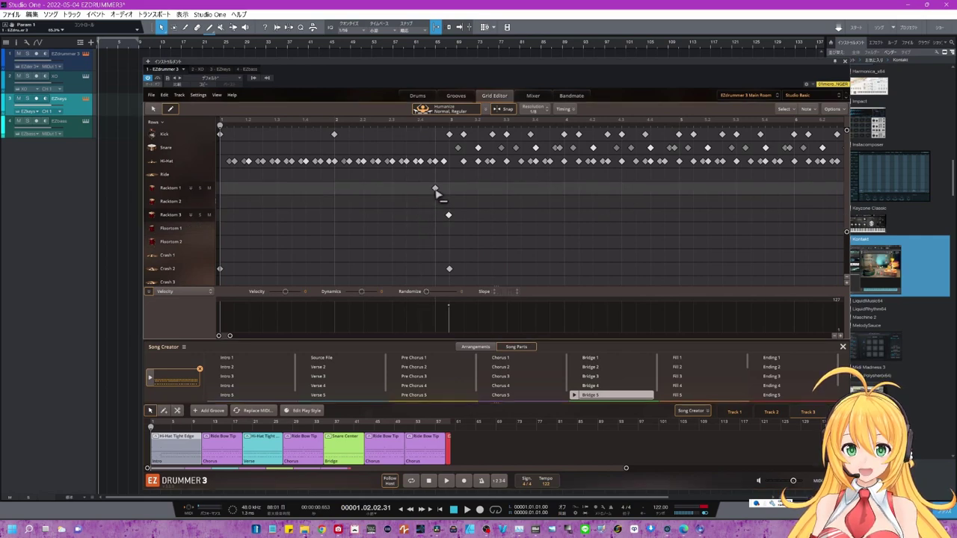
{"action": "left_click", "coordinate": [435, 189]}
{"action": "left_click", "coordinate": [448, 215]}
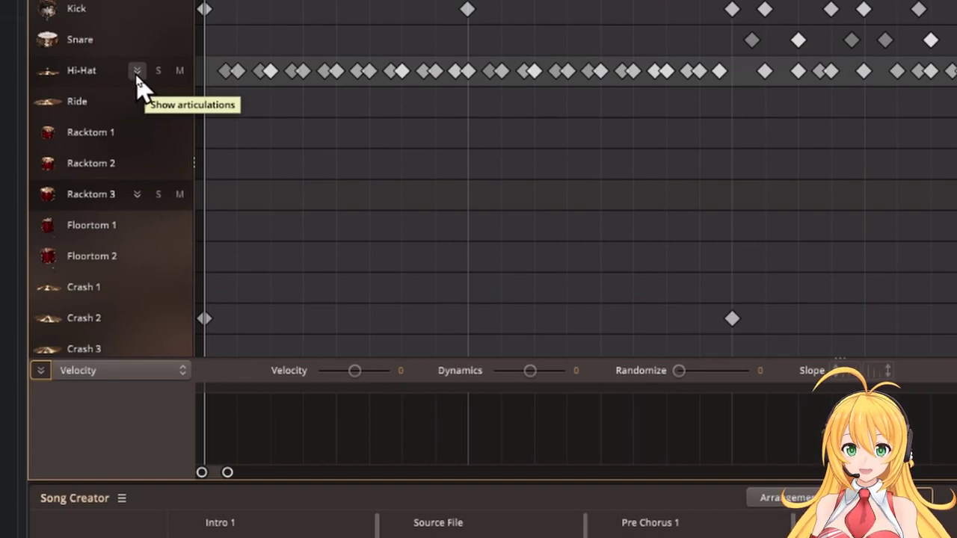
- Show the hi-hat articulations and draw Open Edge 1 notes at 1.2 and an eighth after it, plus an Open Edge 2 note at 1.3
{"action": "left_click", "coordinate": [137, 72]}
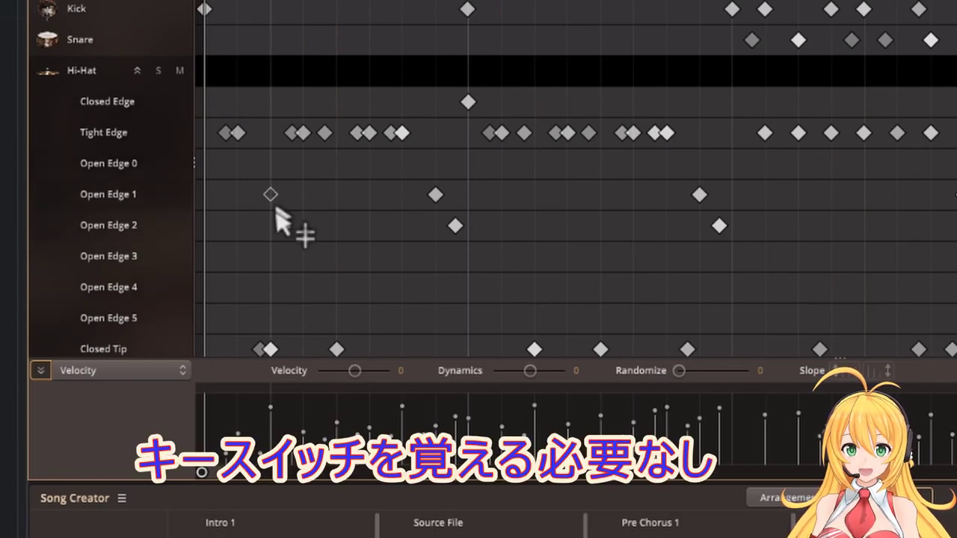
{"action": "left_click", "coordinate": [271, 194]}
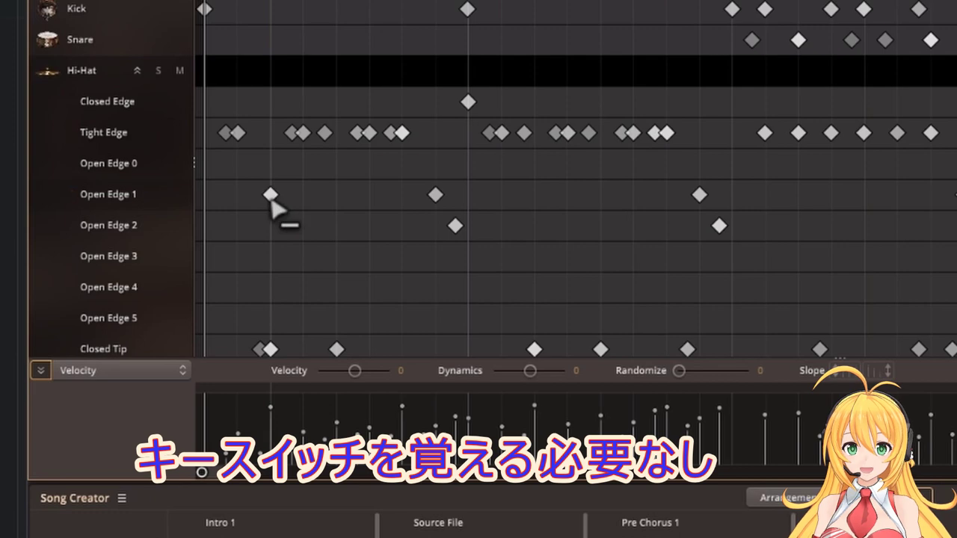
{"action": "left_click", "coordinate": [303, 195]}
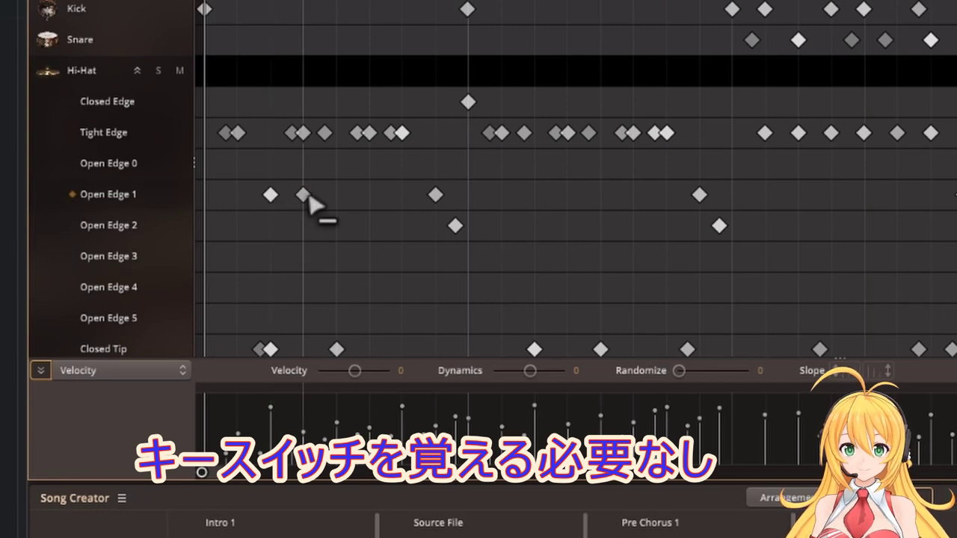
{"action": "left_click", "coordinate": [336, 225]}
- Add four Open Edge 4 hi-hat notes on consecutive eighths, from an eighth after 1.3 up to the start of bar 2
{"action": "left_click", "coordinate": [369, 256]}
{"action": "left_click", "coordinate": [402, 256]}
{"action": "left_click_drag", "start_coordinate": [398, 271], "coordinate": [399, 287]}
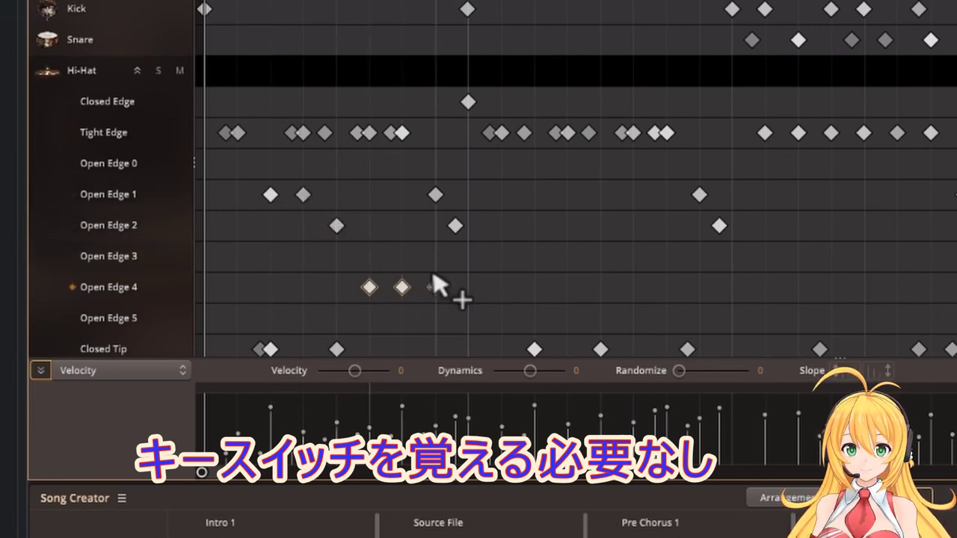
{"action": "left_click", "coordinate": [438, 286]}
{"action": "left_click", "coordinate": [466, 288]}
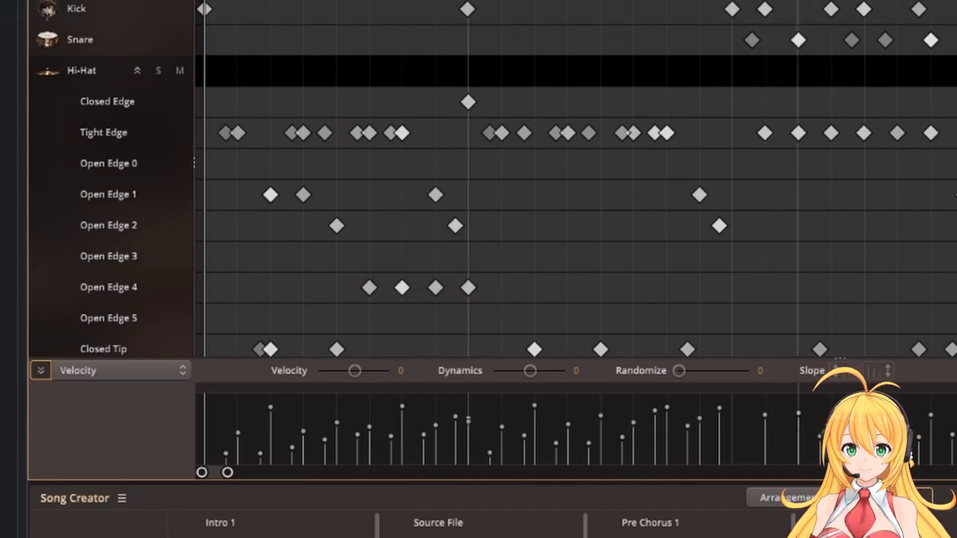
- Set the grid resolution to 1/16 and draw an Open Edge 3 hi-hat note just before bar 2
{"action": "left_click", "coordinate": [924, 1]}
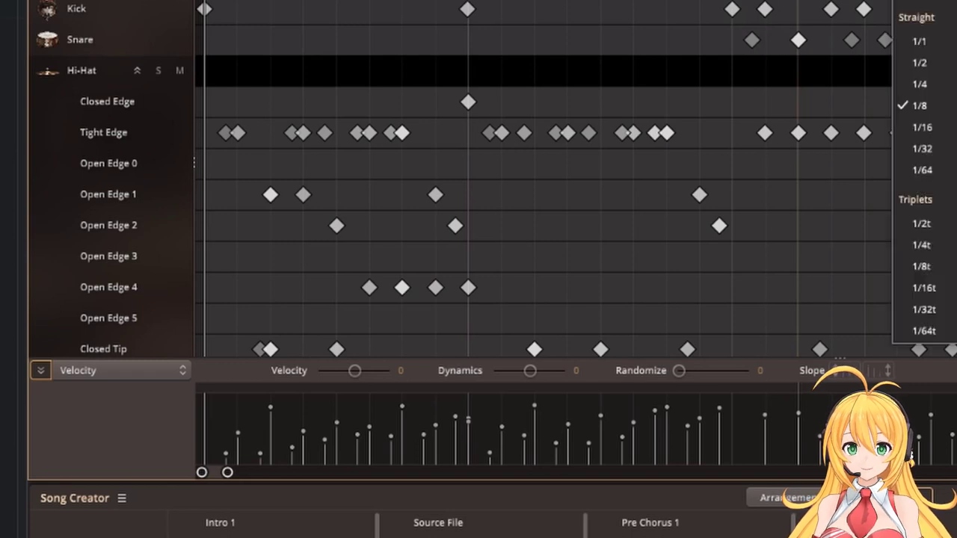
{"action": "left_click", "coordinate": [914, 127]}
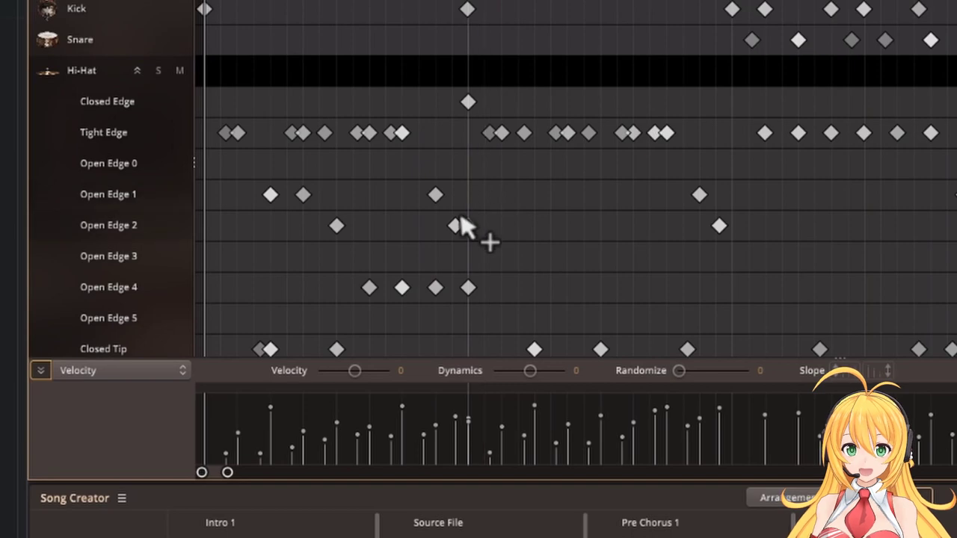
{"action": "left_click", "coordinate": [451, 255]}
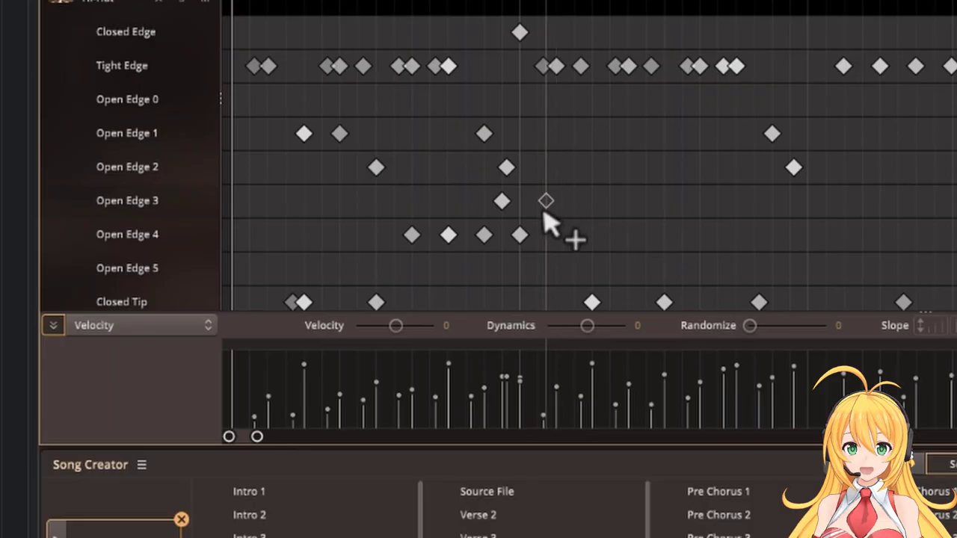
- Shift the Open Edge 3 note before bar 2 slightly later in time
{"action": "left_click", "coordinate": [502, 203]}
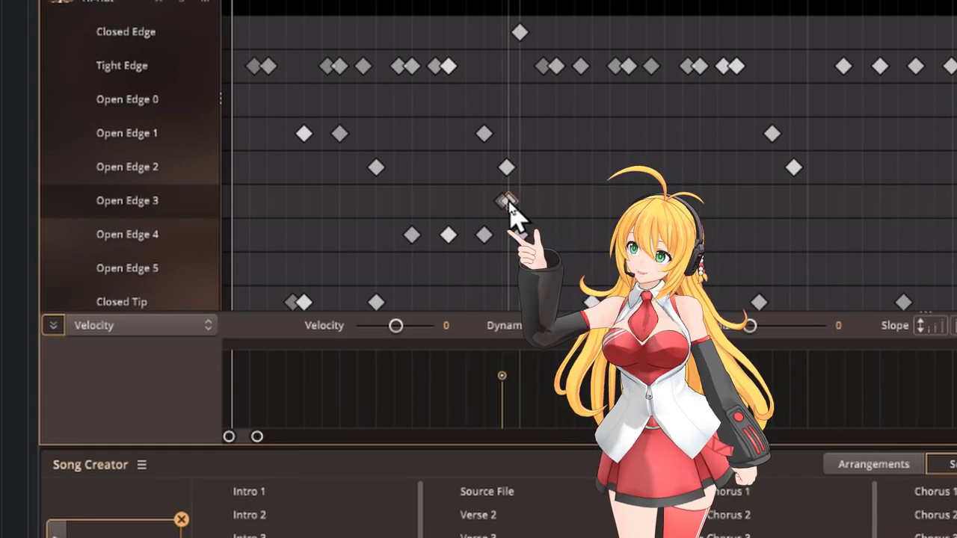
{"action": "left_click_drag", "start_coordinate": [509, 202], "coordinate": [512, 203]}
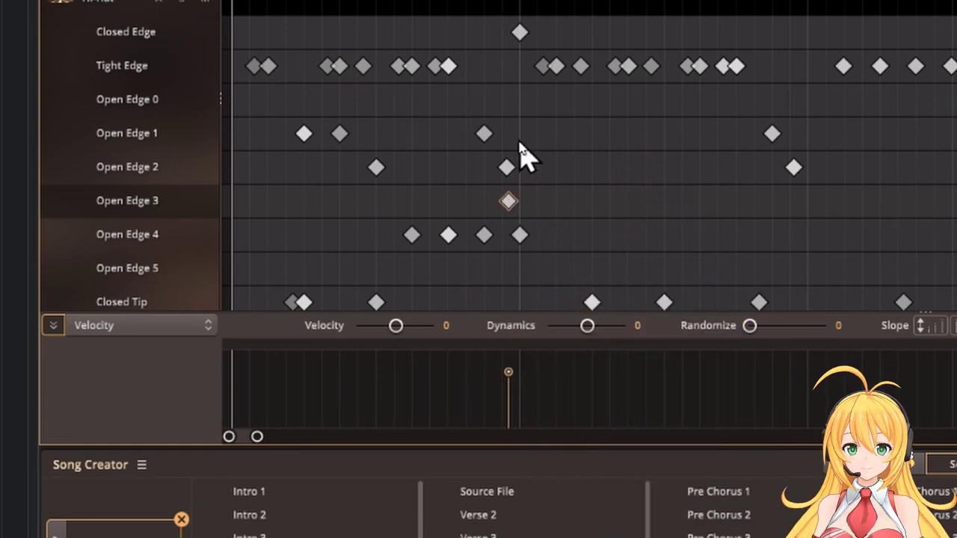
- Erase the Open Edge 2 note just before bar 2 and the Open Edge 4 note an eighth after 1.4 to remove overlapping hits
{"action": "left_click", "coordinate": [507, 167]}
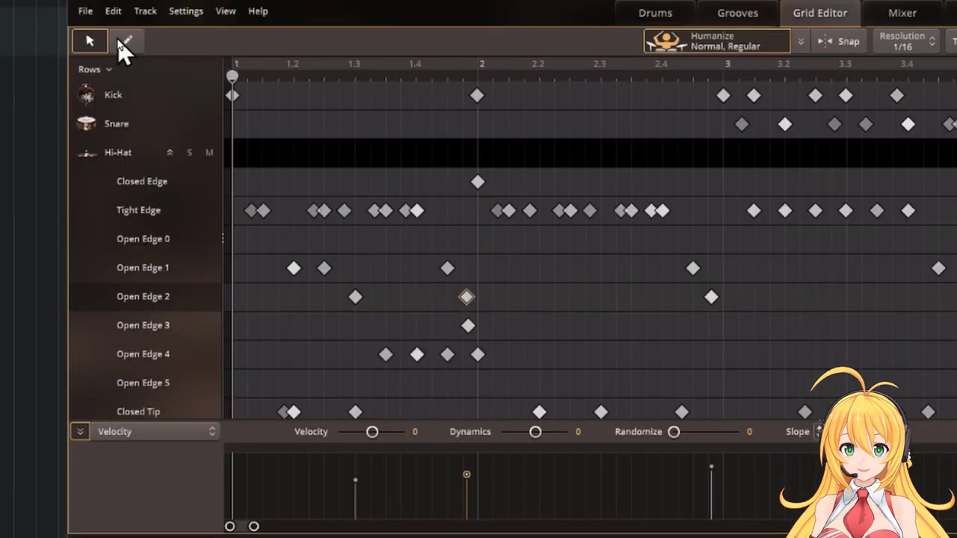
{"action": "left_click", "coordinate": [125, 43]}
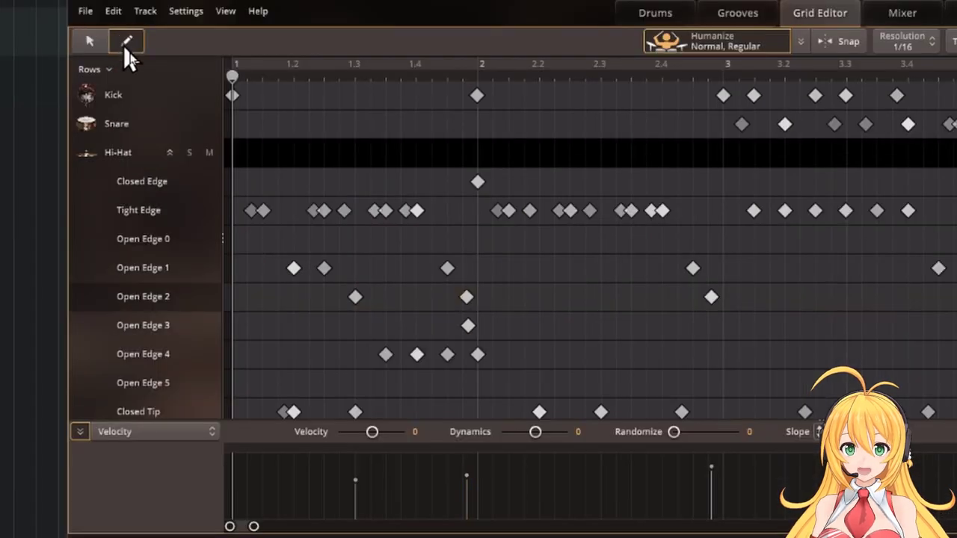
{"action": "left_click", "coordinate": [466, 296]}
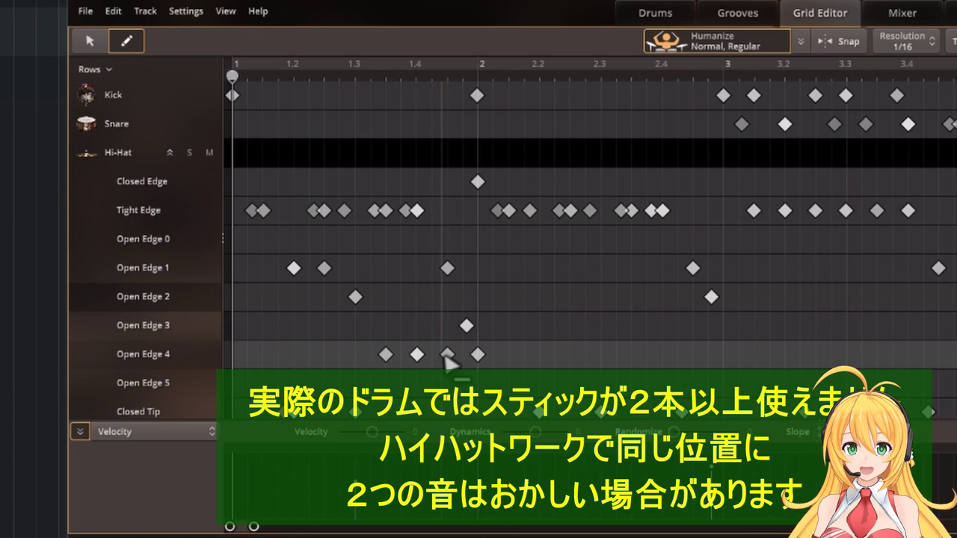
{"action": "left_click", "coordinate": [447, 357]}
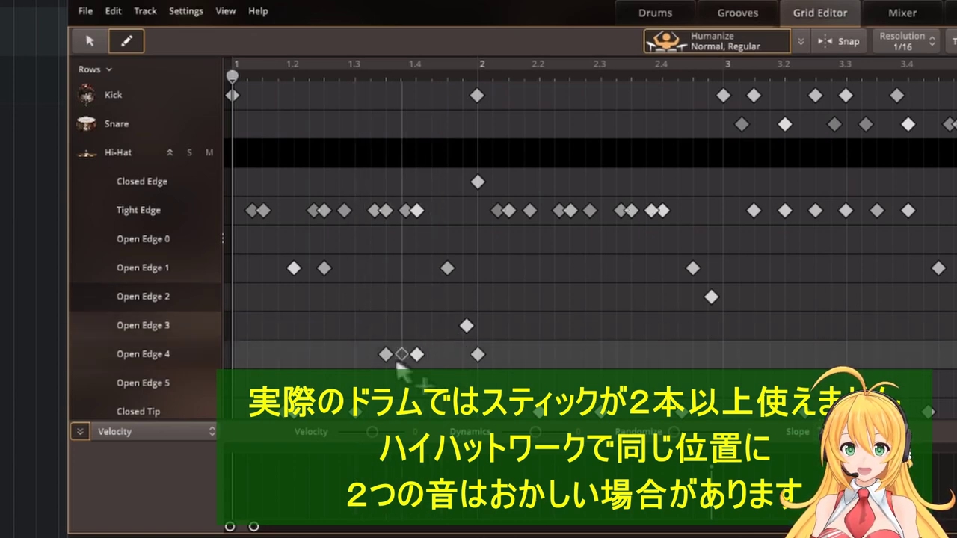